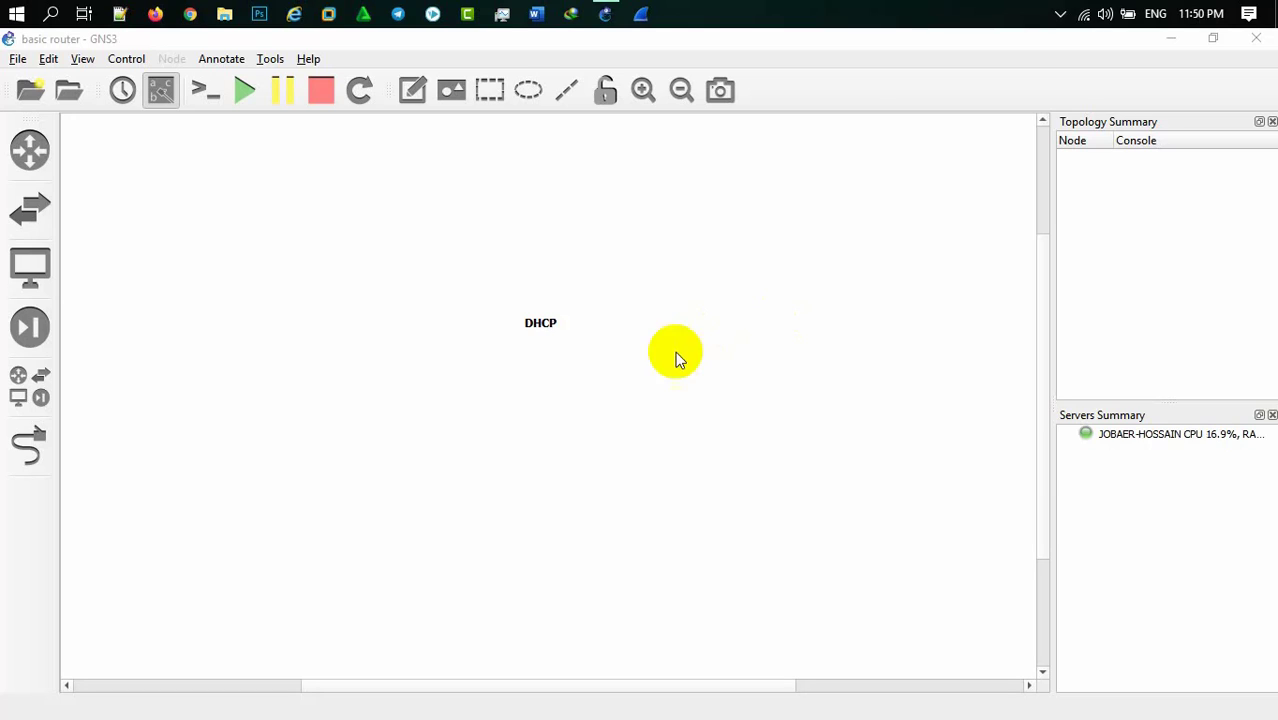
Delete the DHCP text note from the canvas and place a c7200 router near the top of the workspace
{"action": "left_click", "coordinate": [555, 328]}
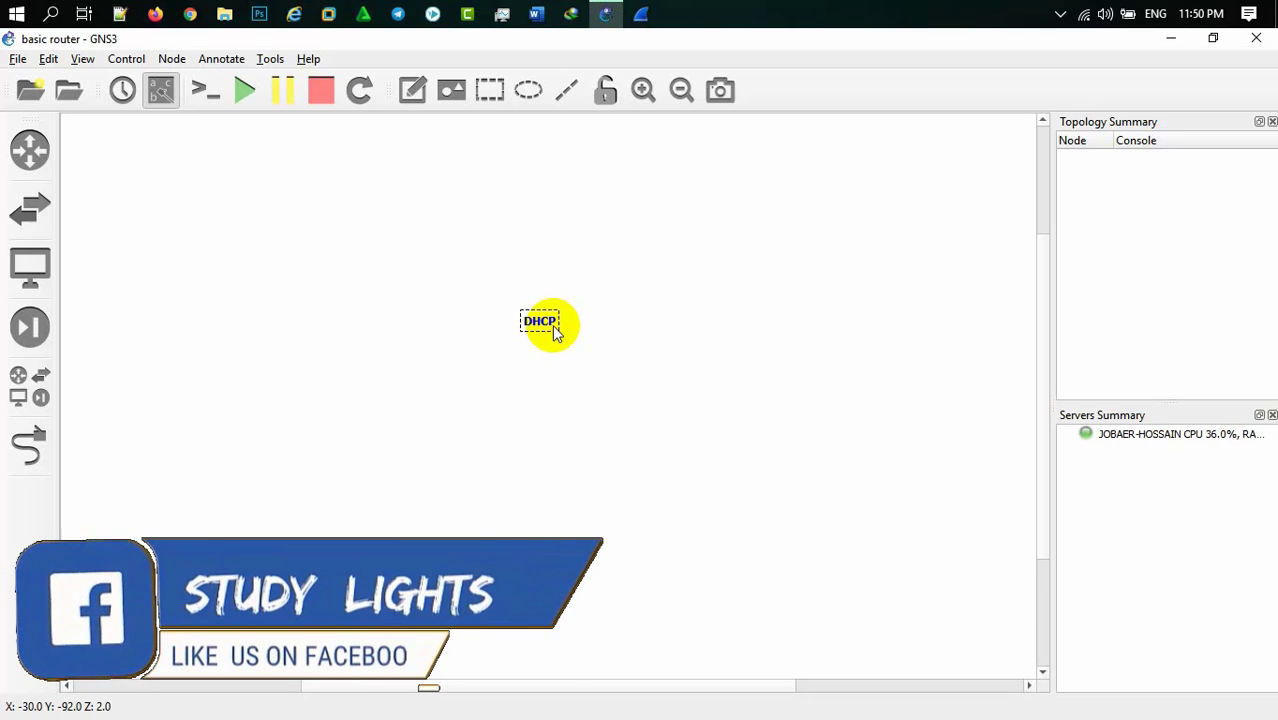
{"action": "key", "text": "Delete"}
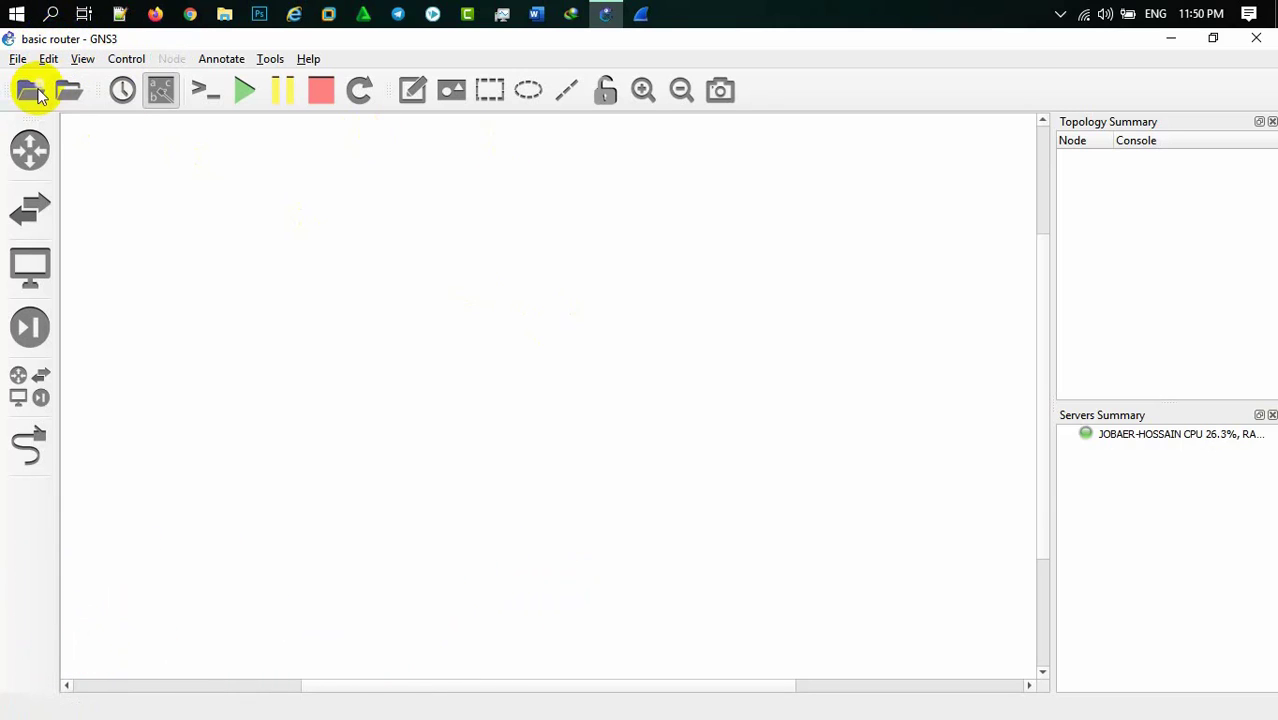
{"action": "left_click", "coordinate": [47, 162]}
{"action": "left_click_drag", "start_coordinate": [115, 172], "coordinate": [296, 283]}
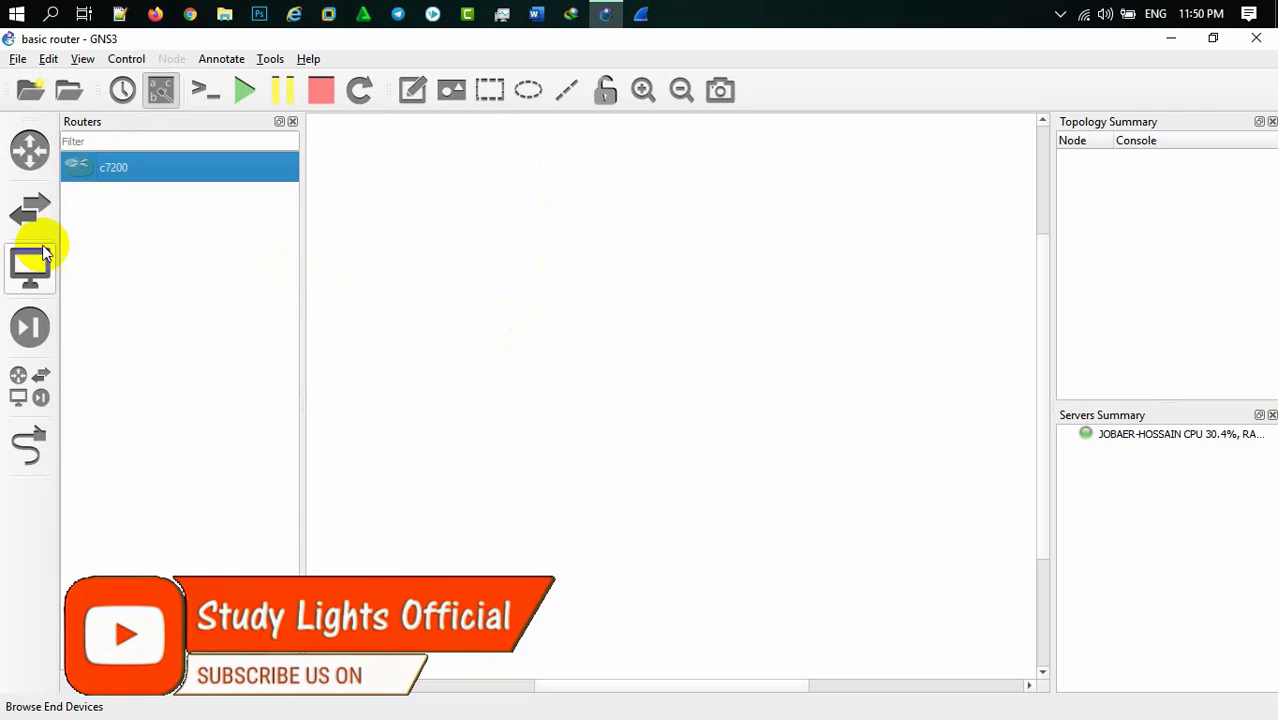
Place an Ethernet switch below the router and two VPCS end devices below it, one on each side
{"action": "left_click", "coordinate": [32, 212]}
{"action": "left_click_drag", "start_coordinate": [137, 232], "coordinate": [558, 342]}
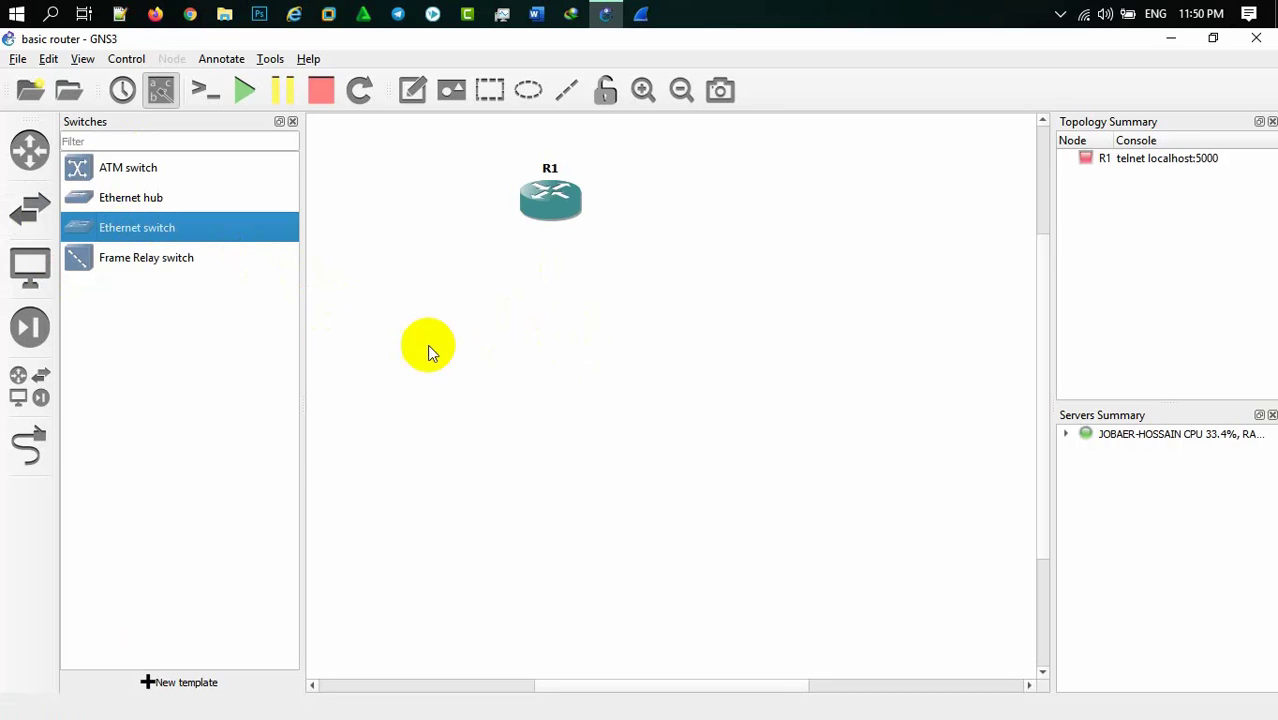
{"action": "left_click", "coordinate": [24, 396]}
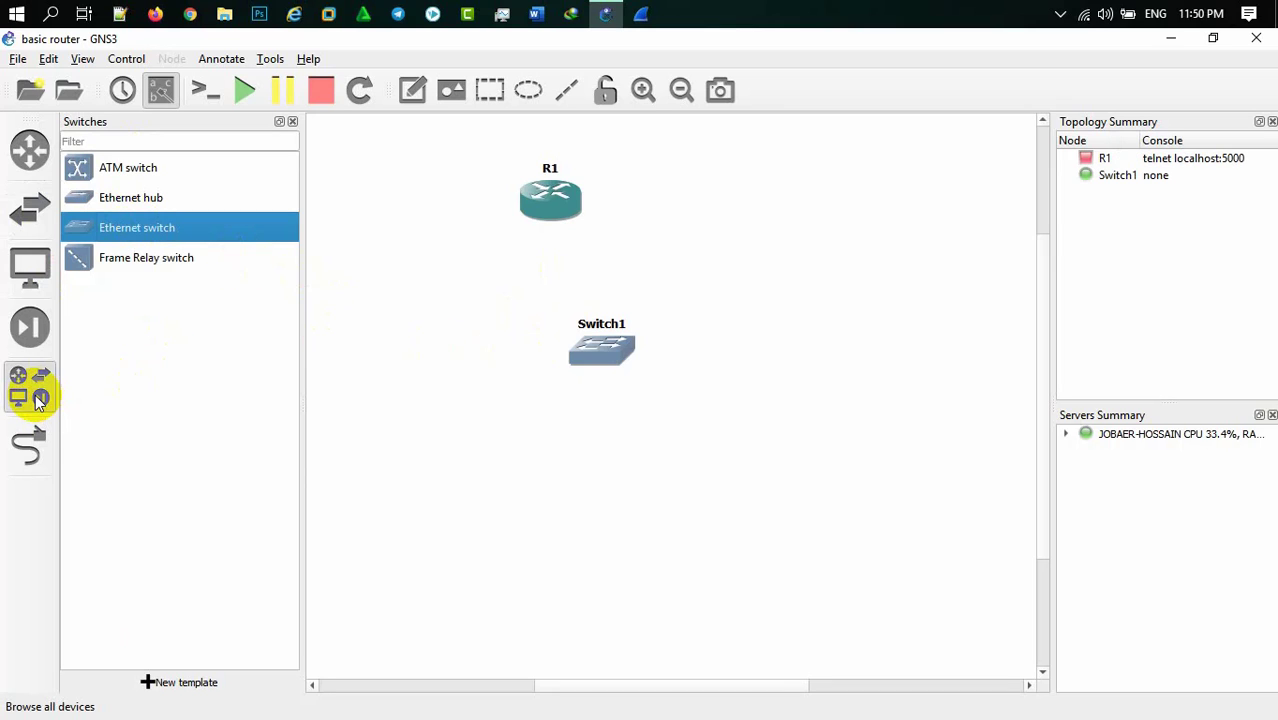
{"action": "left_click", "coordinate": [29, 325]}
{"action": "left_click", "coordinate": [29, 266]}
{"action": "left_click_drag", "start_coordinate": [113, 230], "coordinate": [408, 542]}
{"action": "left_click_drag", "start_coordinate": [117, 274], "coordinate": [786, 564]}
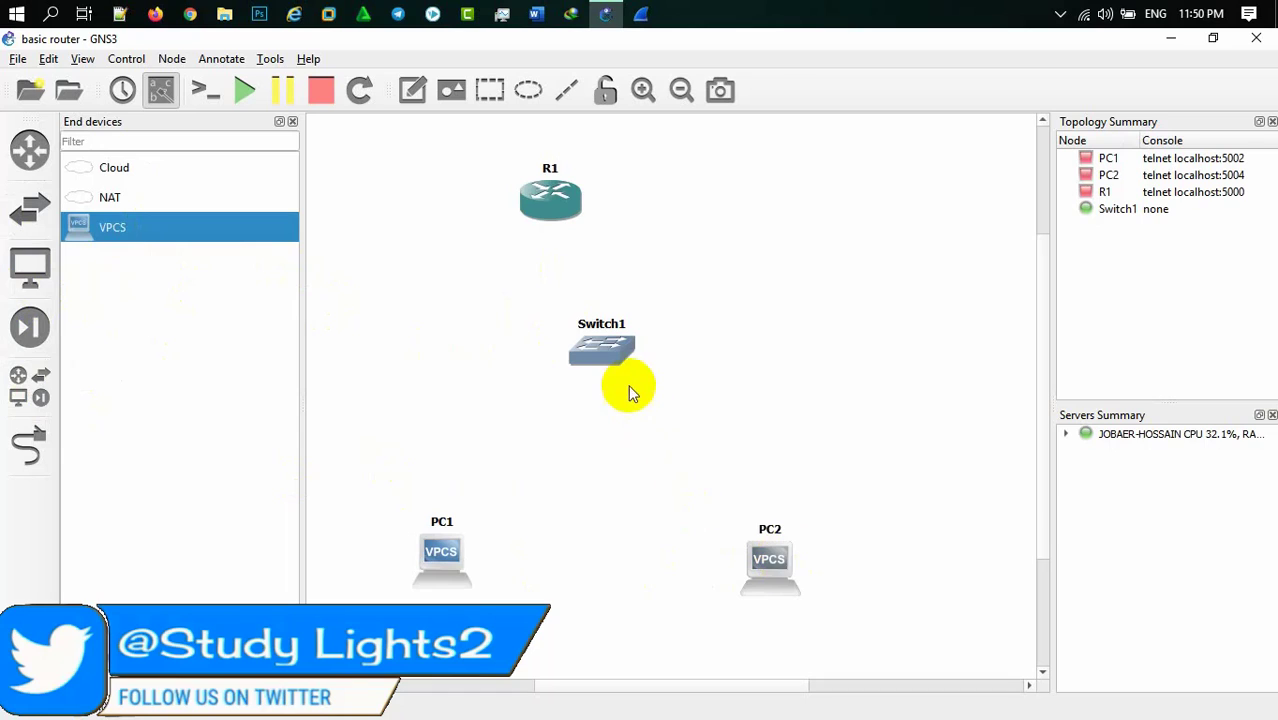
Move Switch1 slightly down and R1 slightly to the right so the two roughly line up
{"action": "left_click_drag", "start_coordinate": [593, 362], "coordinate": [582, 384]}
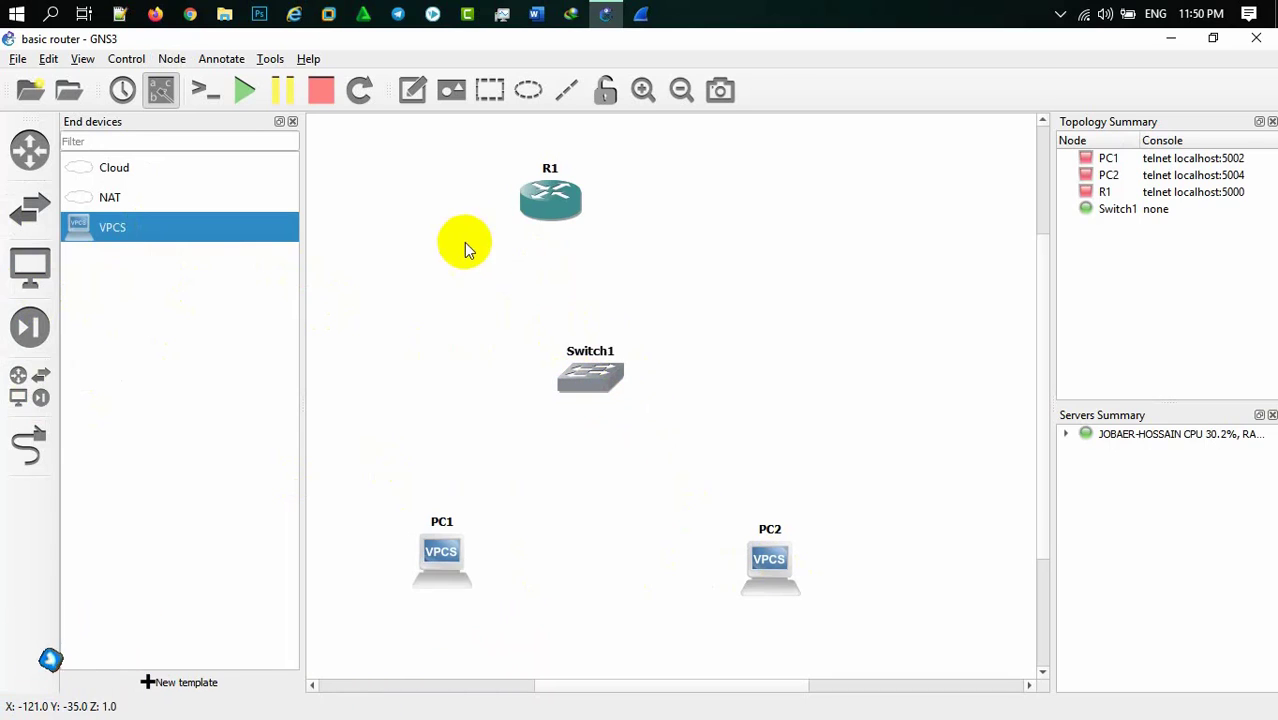
{"action": "left_click_drag", "start_coordinate": [538, 197], "coordinate": [556, 197]}
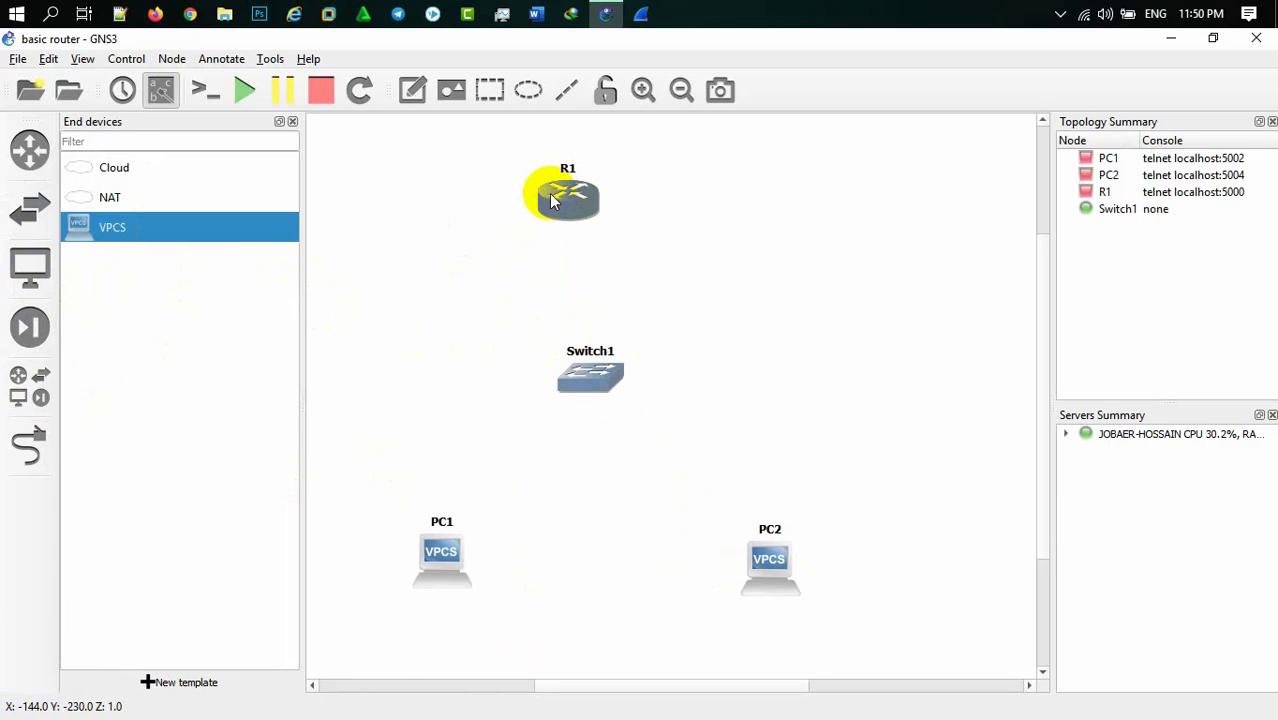
{"action": "left_click", "coordinate": [293, 121]}
Link R1's FastEthernet0/0 interface to Ethernet0 on Switch1
{"action": "left_click", "coordinate": [30, 445]}
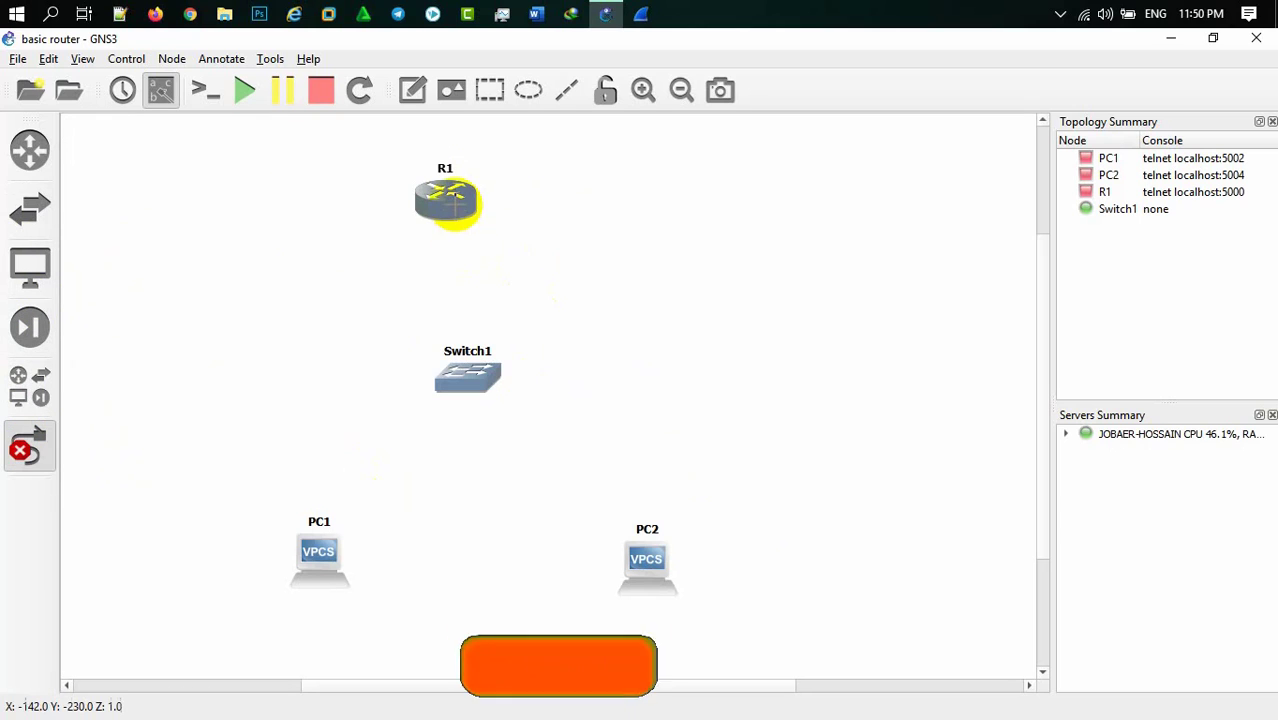
{"action": "left_click", "coordinate": [447, 203]}
{"action": "left_click", "coordinate": [515, 212]}
{"action": "left_click", "coordinate": [485, 384]}
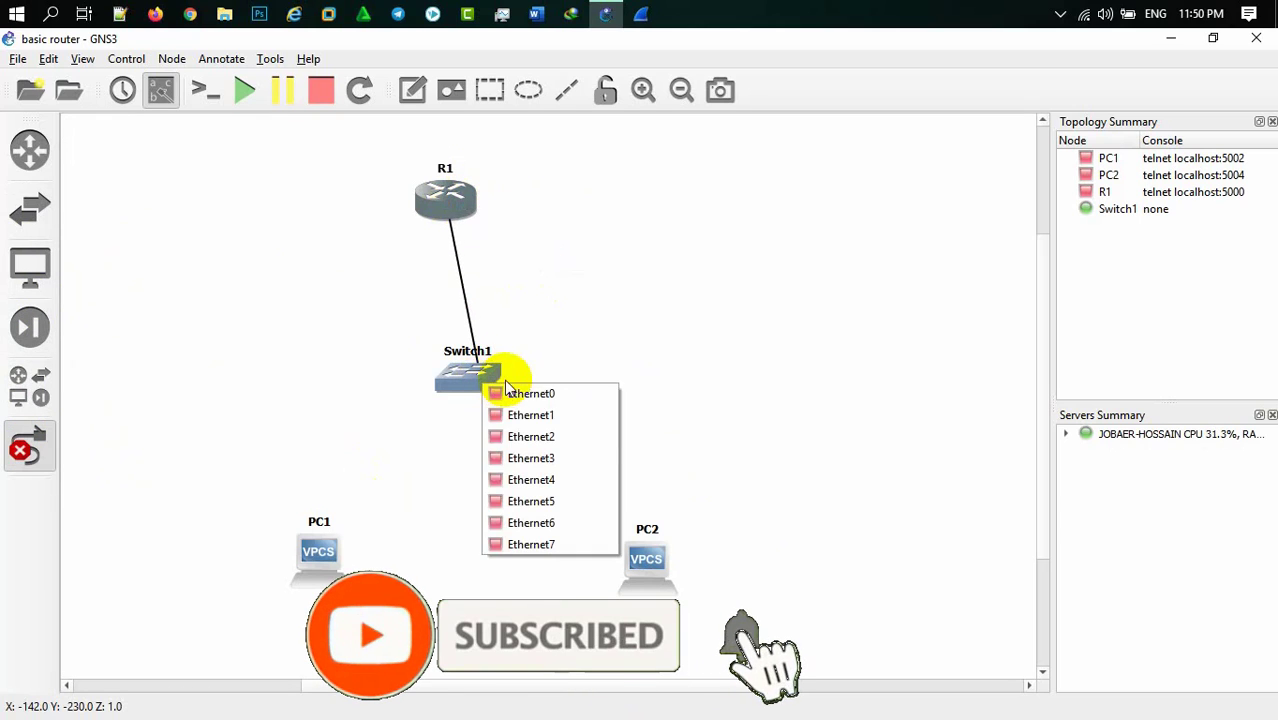
{"action": "left_click", "coordinate": [435, 399]}
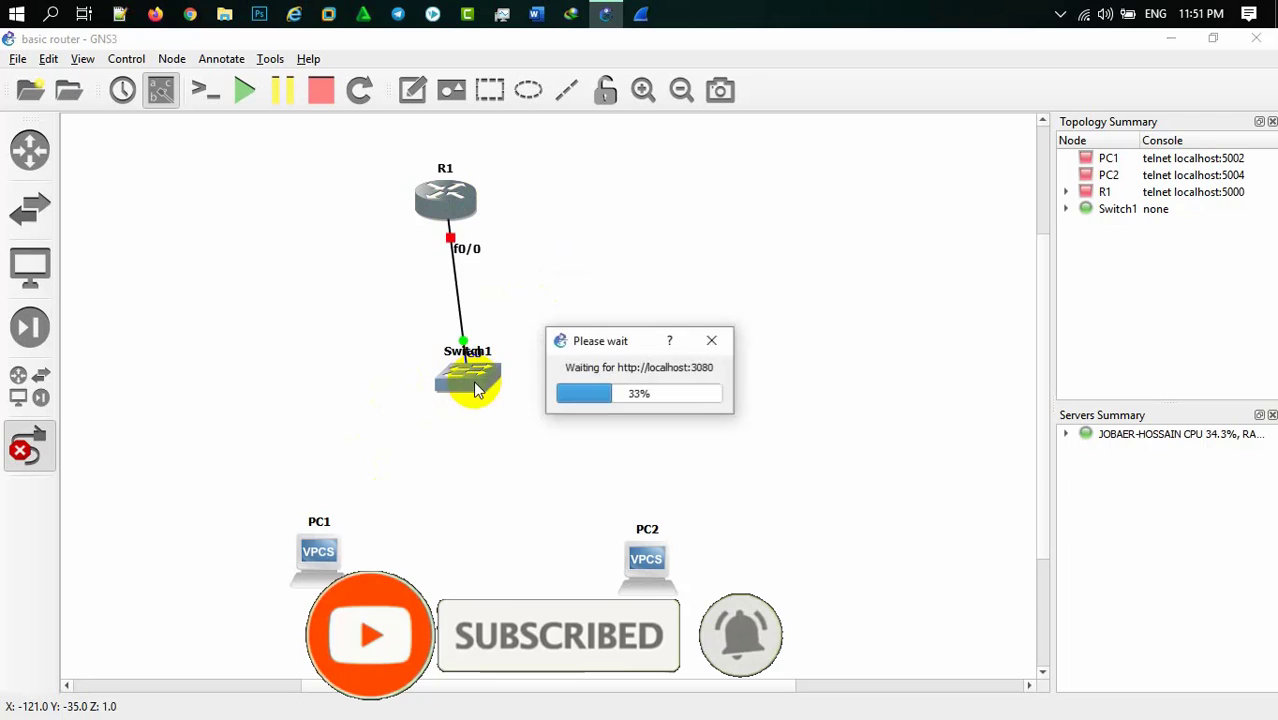
Link Ethernet1 on Switch1 to Ethernet0 on PC1
{"action": "left_click", "coordinate": [469, 385]}
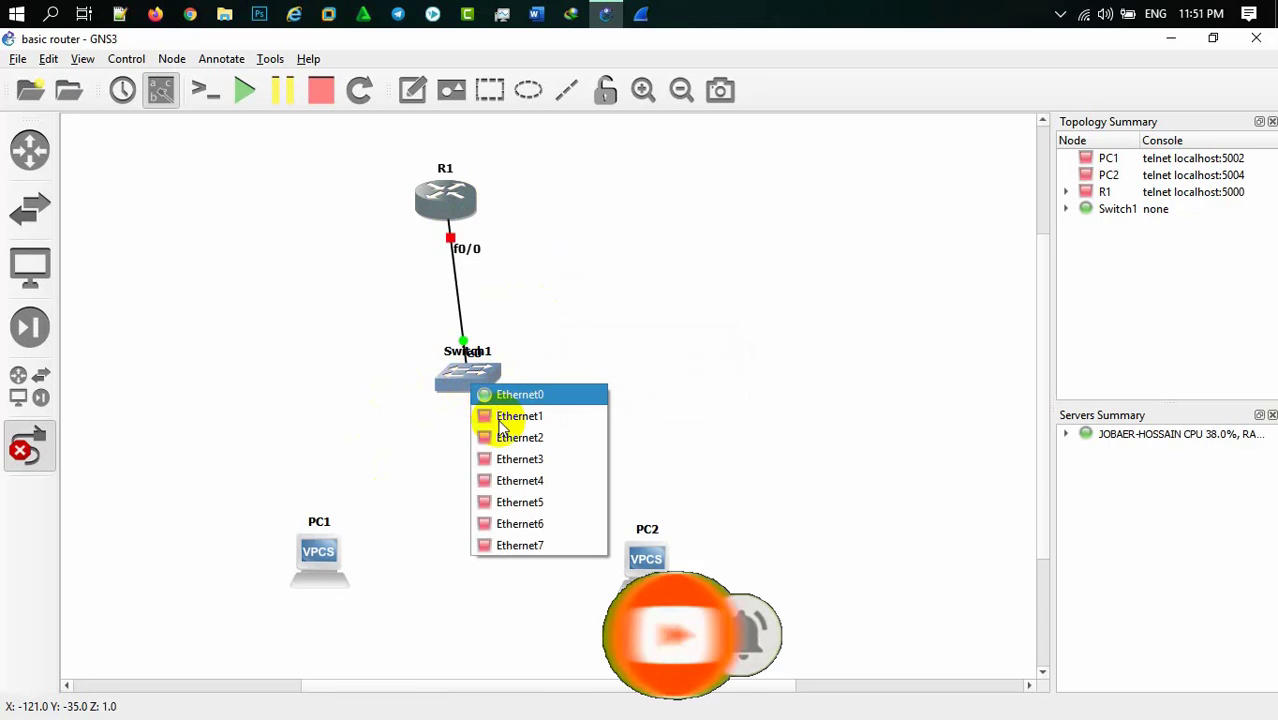
{"action": "left_click", "coordinate": [491, 414]}
{"action": "left_click", "coordinate": [326, 565]}
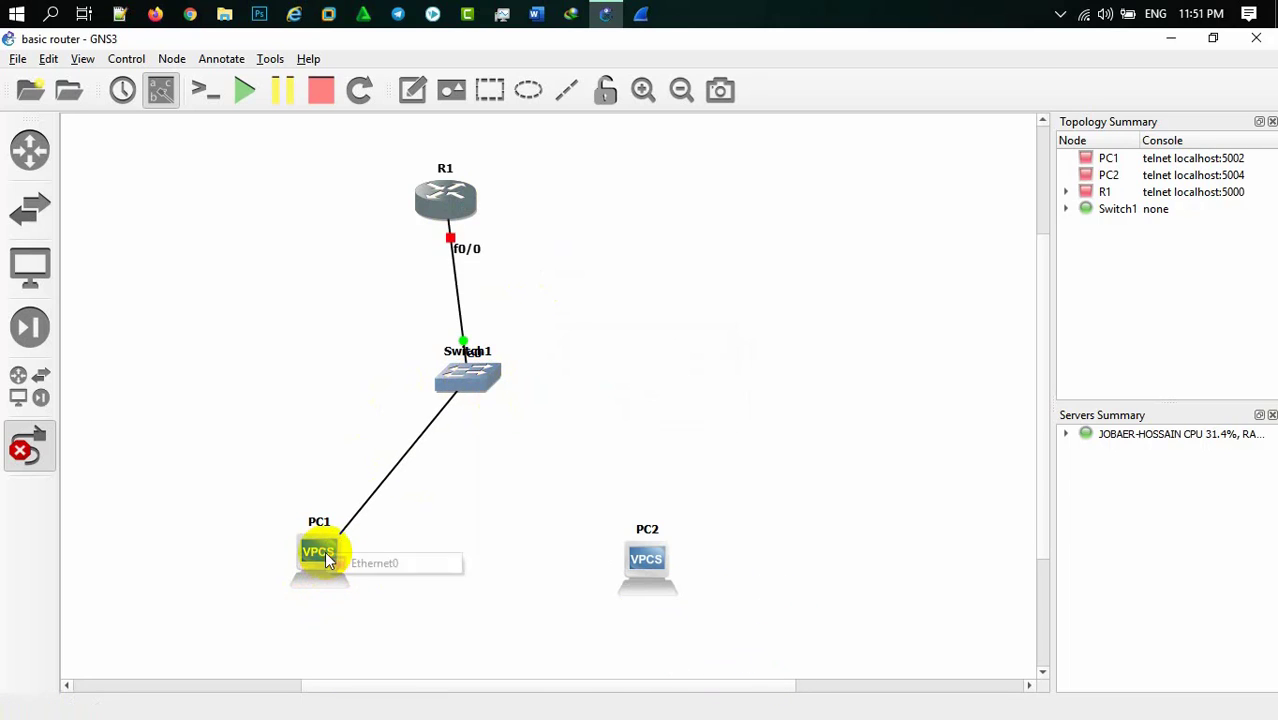
{"action": "left_click", "coordinate": [372, 561]}
Link Ethernet2 on Switch1 to Ethernet0 on PC2, finishing with the link tool off
{"action": "left_click", "coordinate": [474, 383]}
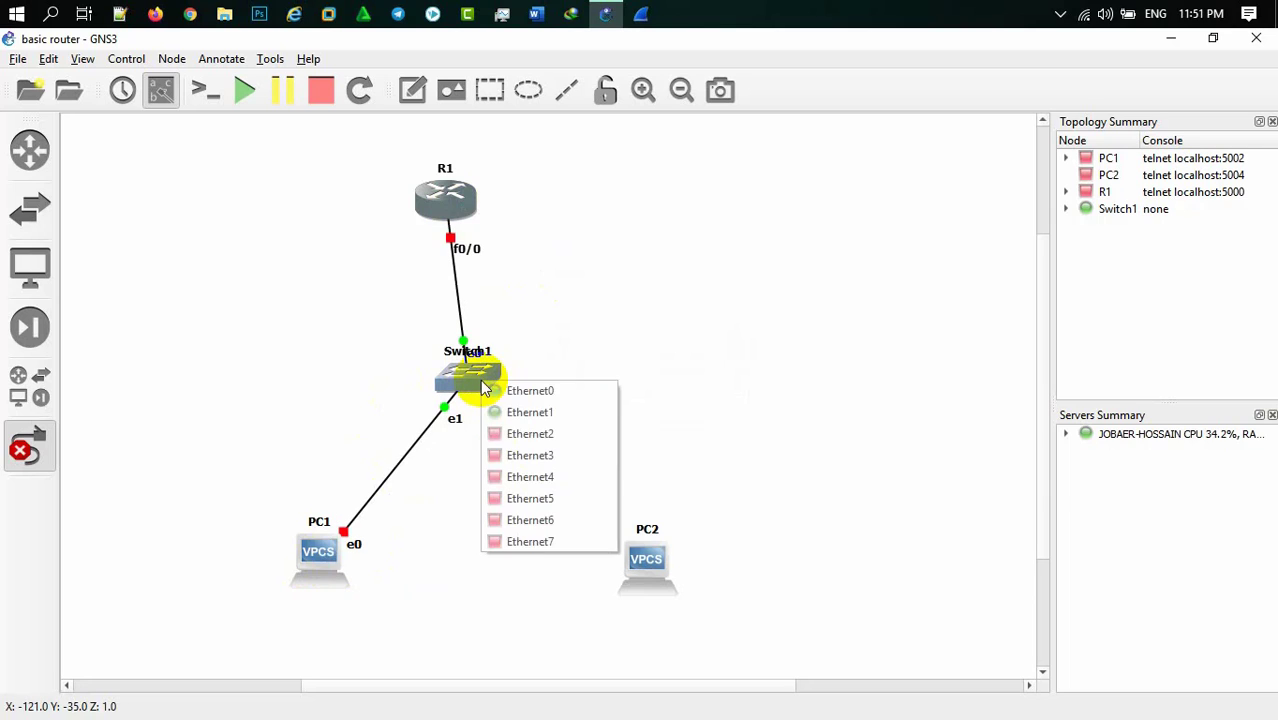
{"action": "left_click", "coordinate": [542, 438]}
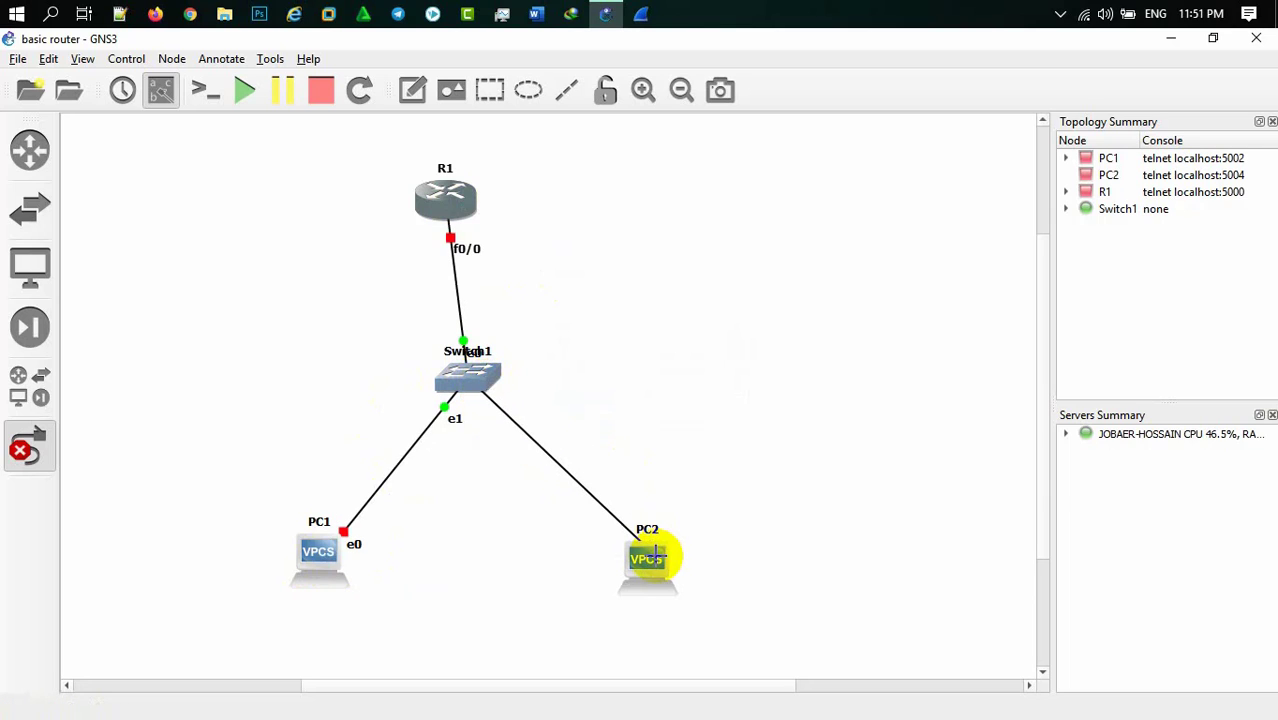
{"action": "left_click", "coordinate": [686, 570]}
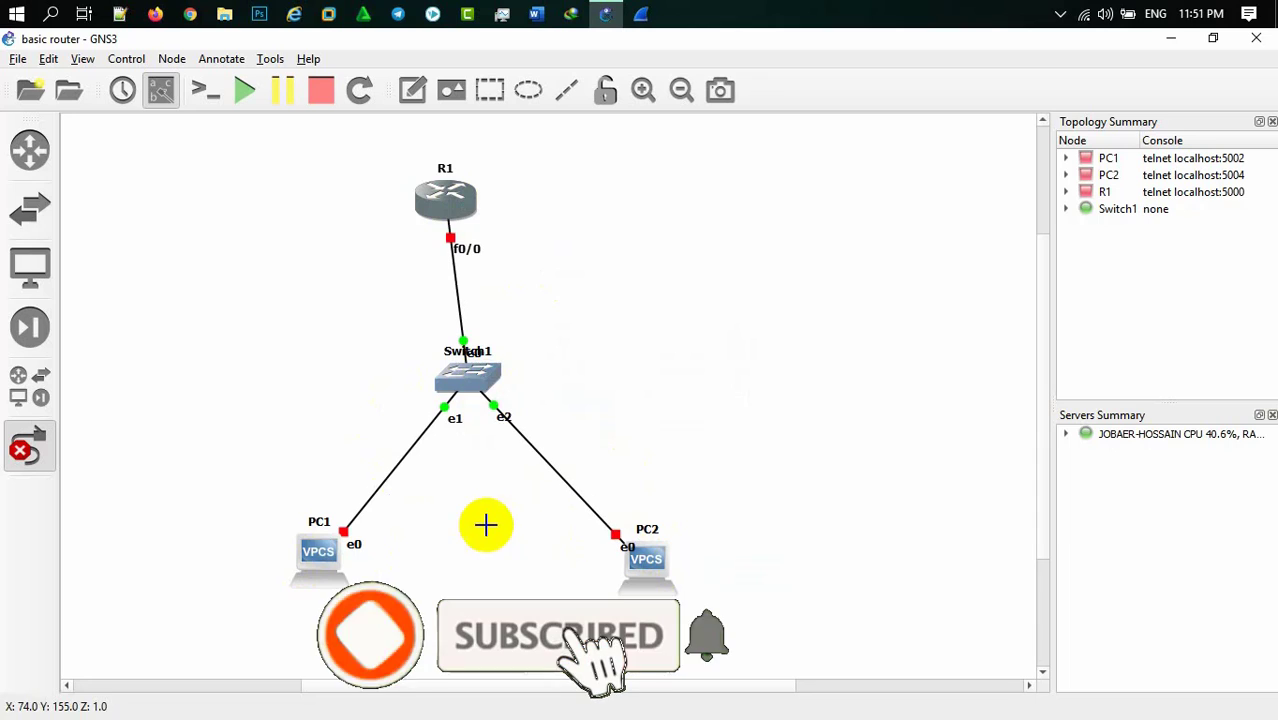
{"action": "left_click", "coordinate": [29, 149]}
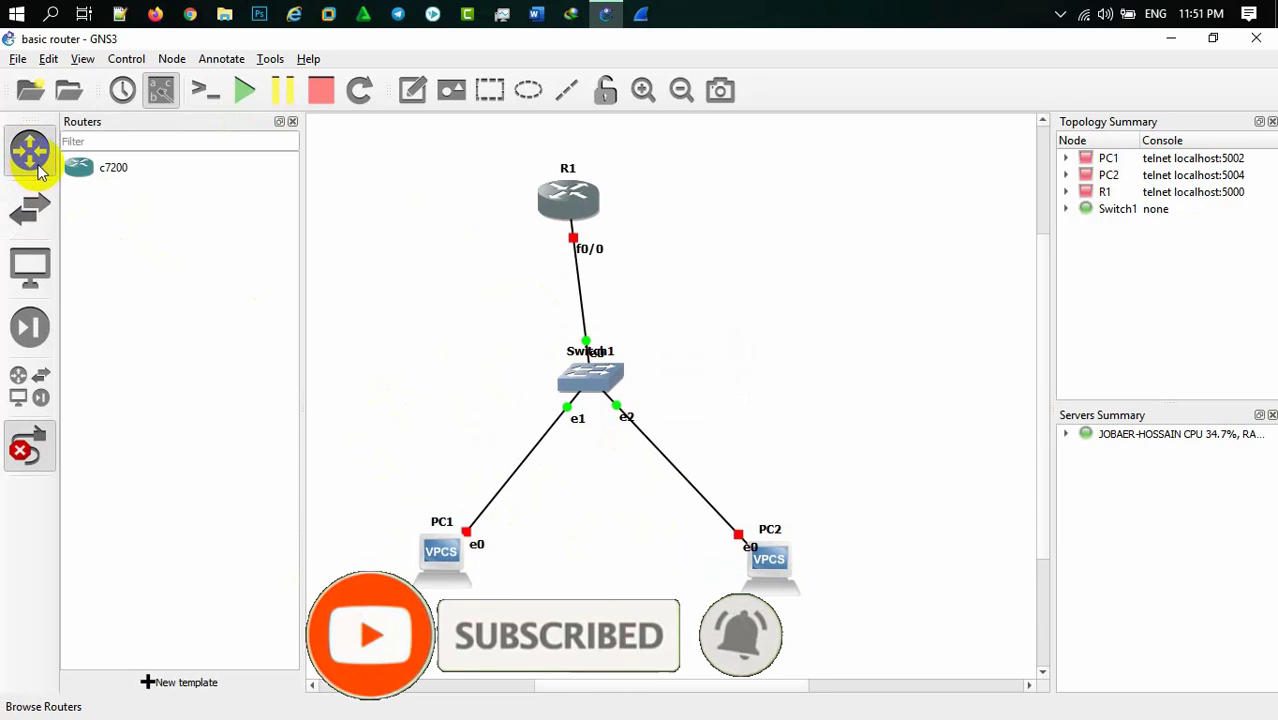
{"action": "left_click", "coordinate": [29, 149]}
{"action": "left_click", "coordinate": [50, 444]}
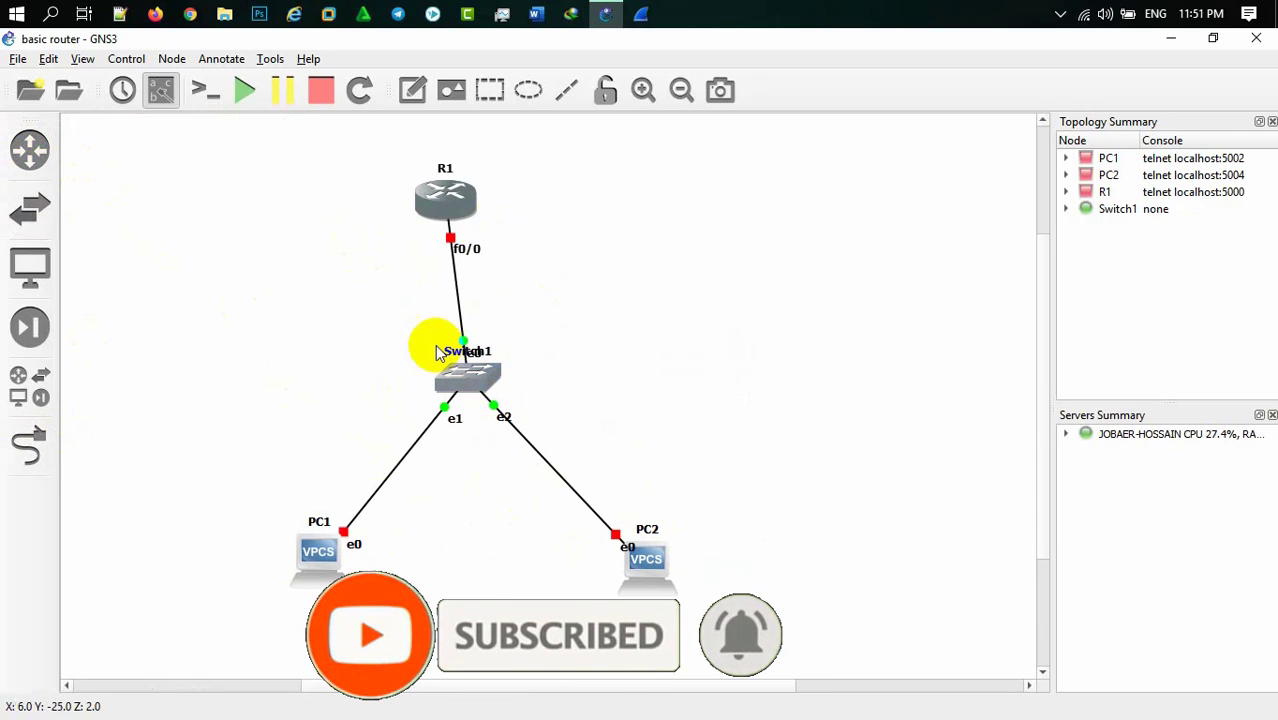
Move R1 directly above Switch1 and start all the nodes
{"action": "left_click_drag", "start_coordinate": [458, 196], "coordinate": [474, 196]}
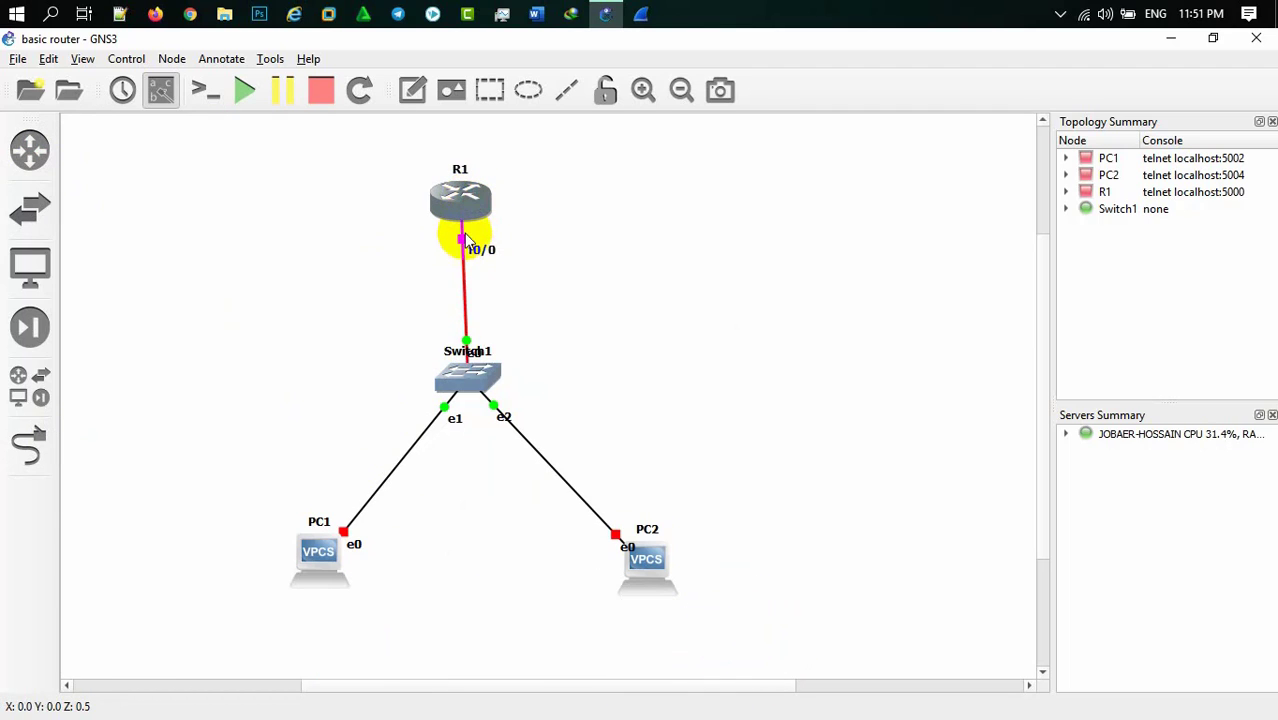
{"action": "left_click", "coordinate": [245, 95]}
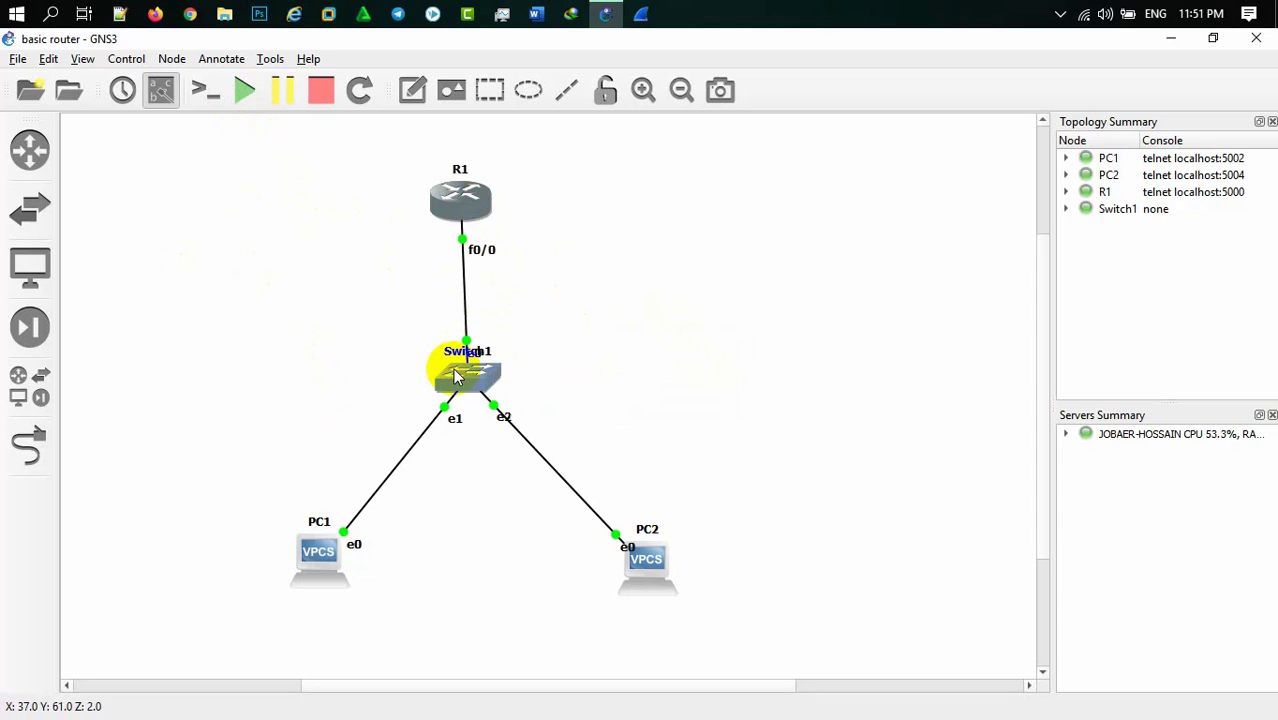
Move the Switch1 name label to the left of the switch and shift PC1 slightly down
{"action": "left_click_drag", "start_coordinate": [463, 355], "coordinate": [384, 363]}
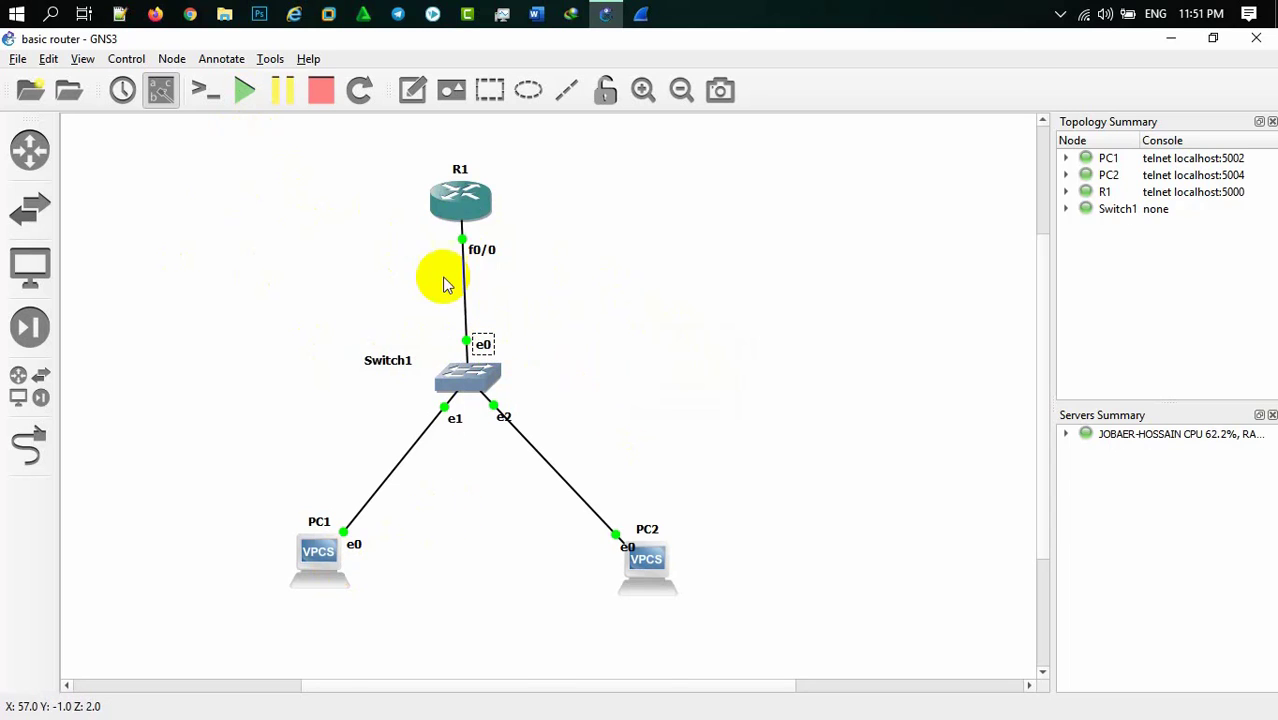
{"action": "left_click_drag", "start_coordinate": [320, 542], "coordinate": [320, 555]}
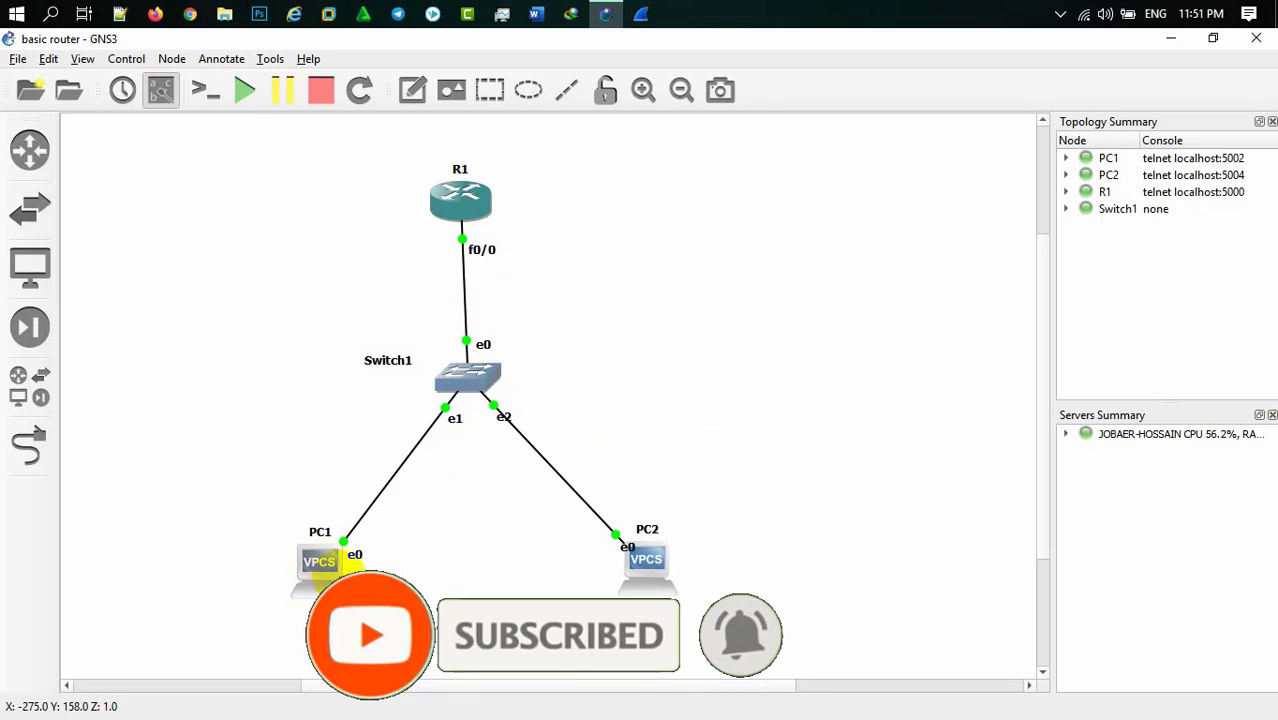
Place a third VPCS end device between PC1 and PC2
{"action": "left_click", "coordinate": [34, 280]}
{"action": "left_click", "coordinate": [105, 229]}
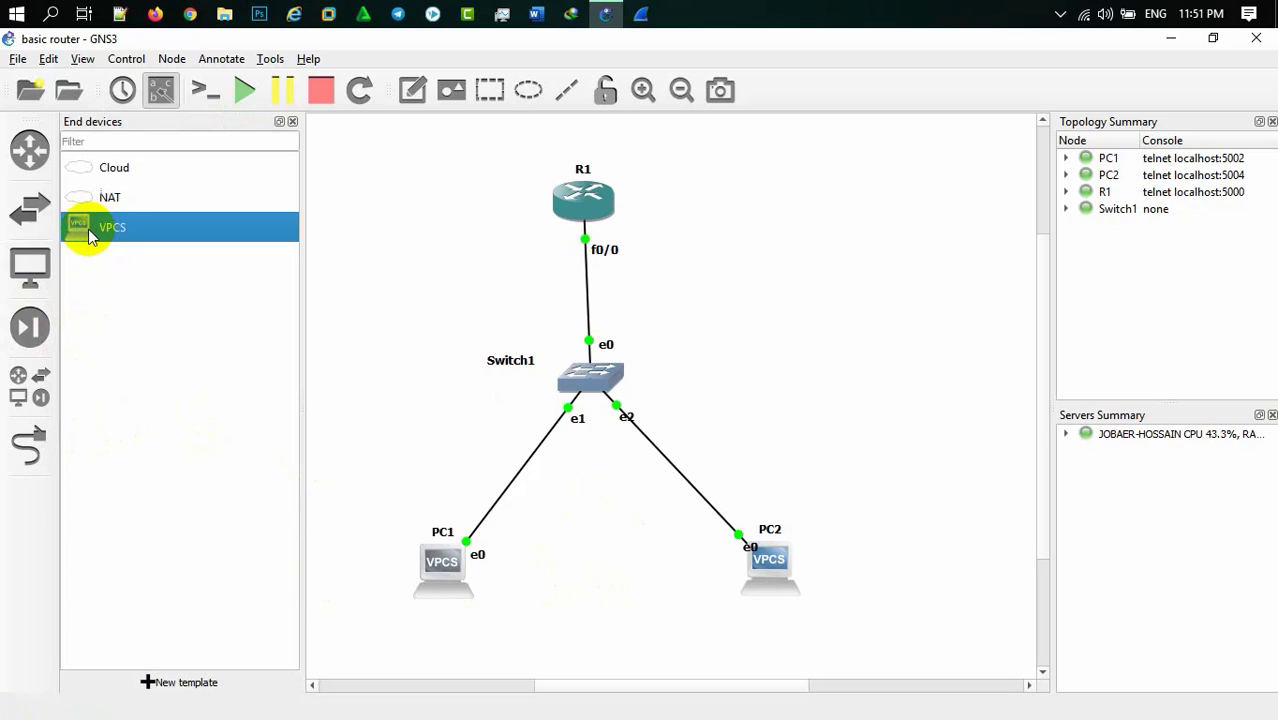
{"action": "left_click_drag", "start_coordinate": [82, 232], "coordinate": [620, 592]}
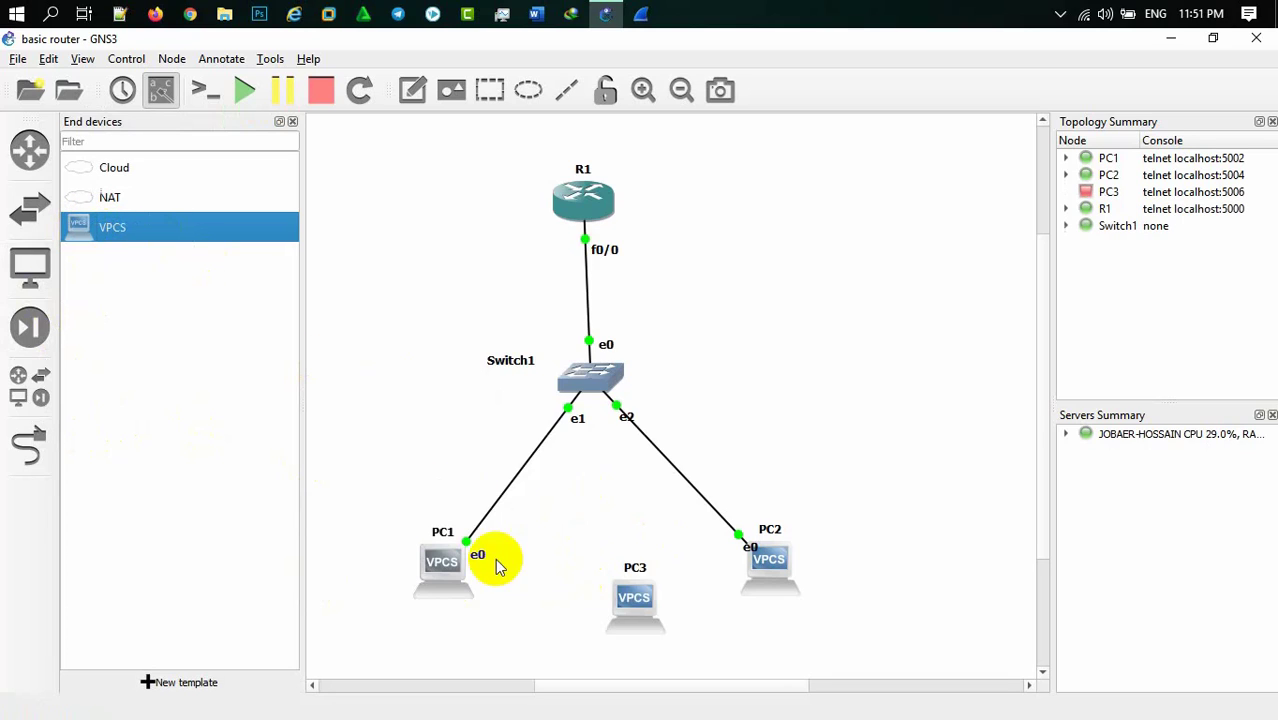
Link Ethernet3 on Switch1 to Ethernet0 on PC3
{"action": "left_click", "coordinate": [28, 445]}
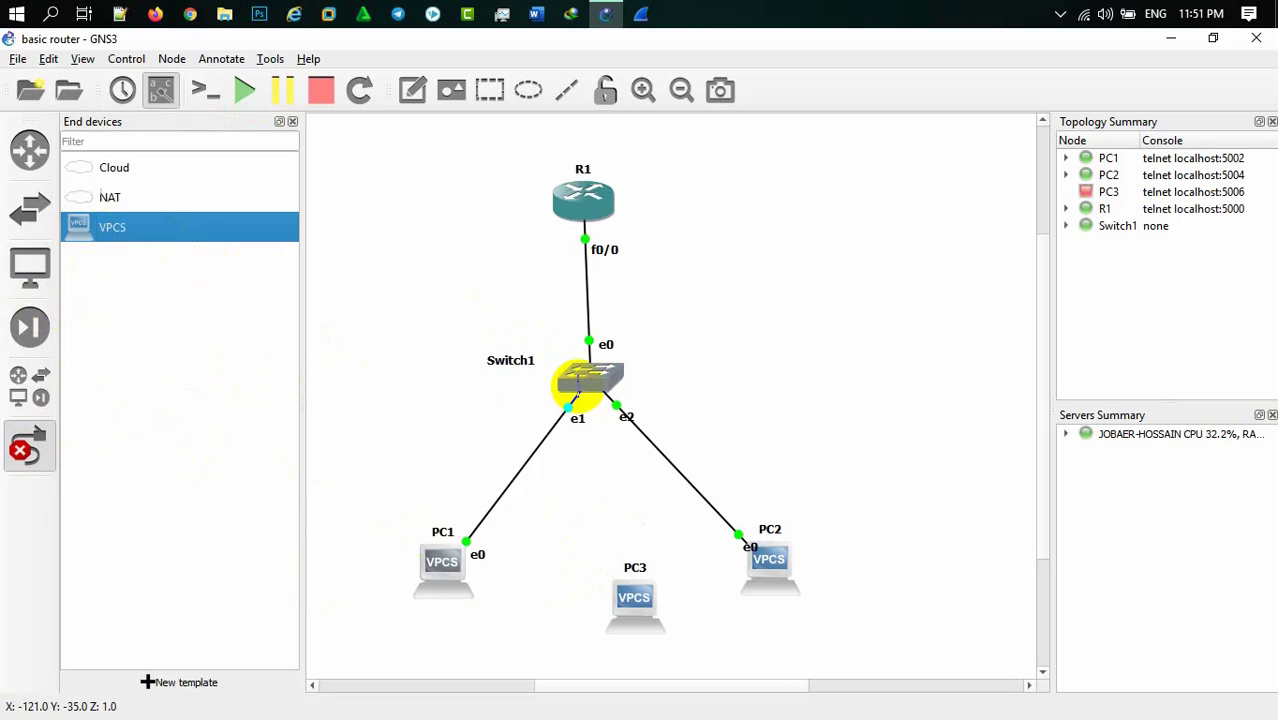
{"action": "left_click", "coordinate": [584, 381]}
{"action": "left_click", "coordinate": [614, 456]}
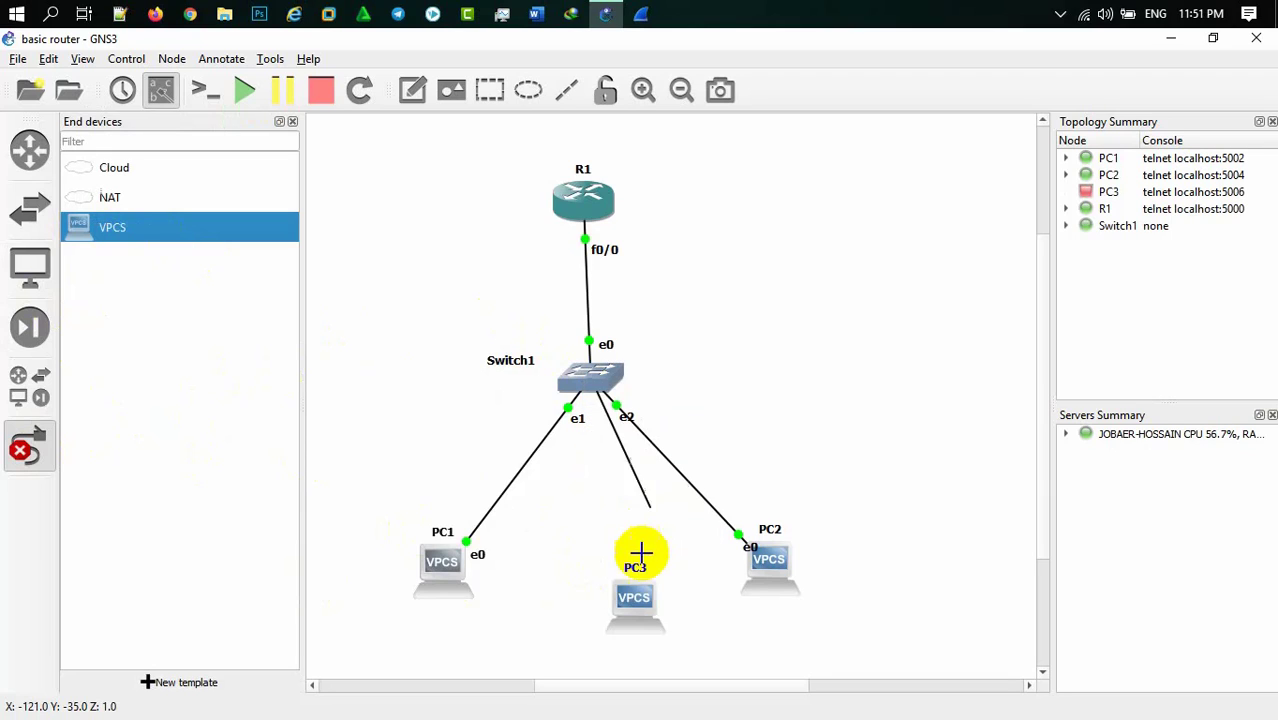
{"action": "left_click", "coordinate": [636, 597]}
{"action": "left_click", "coordinate": [680, 607]}
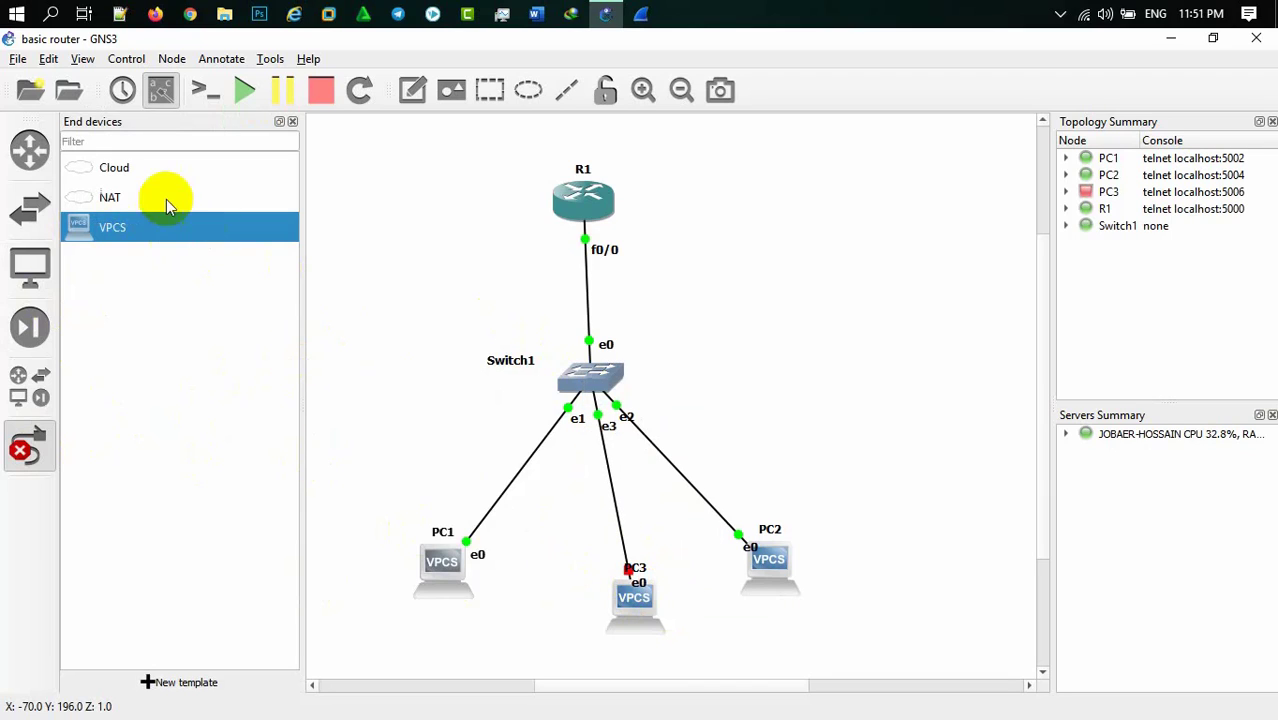
Start all the nodes so that PC3 runs as well, and leave link mode
{"action": "left_click", "coordinate": [240, 90]}
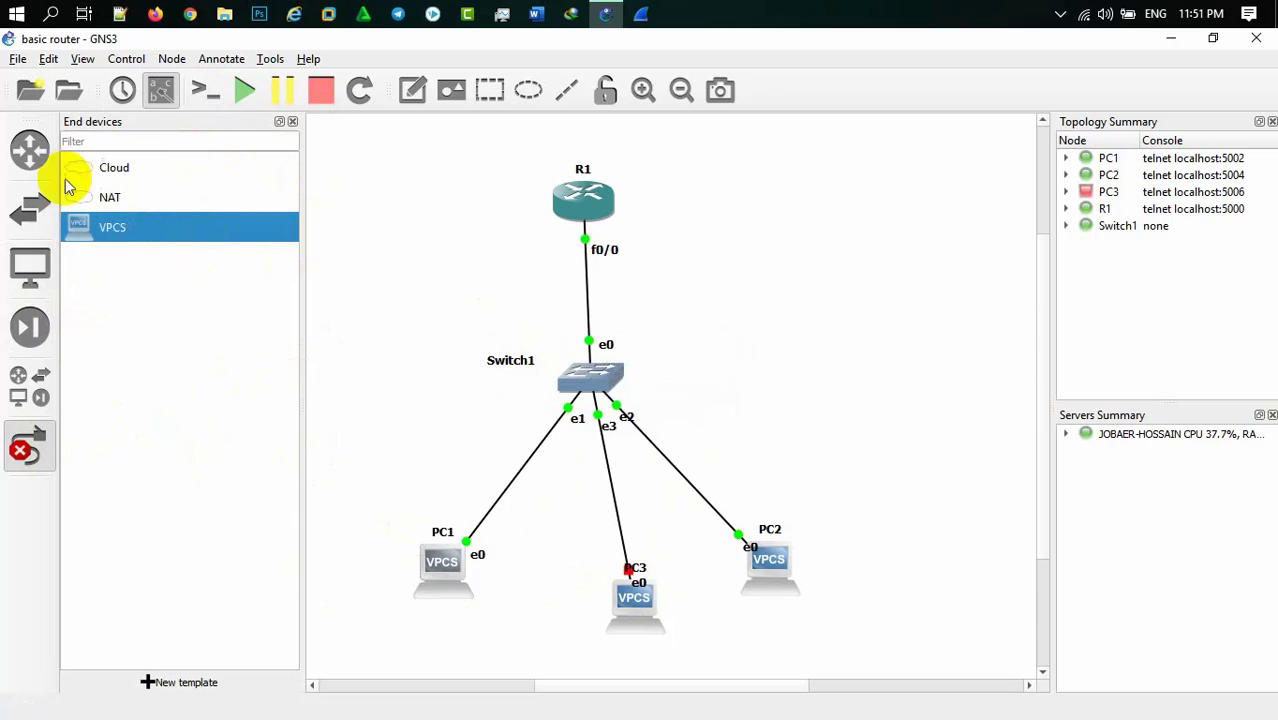
{"action": "left_click", "coordinate": [27, 452]}
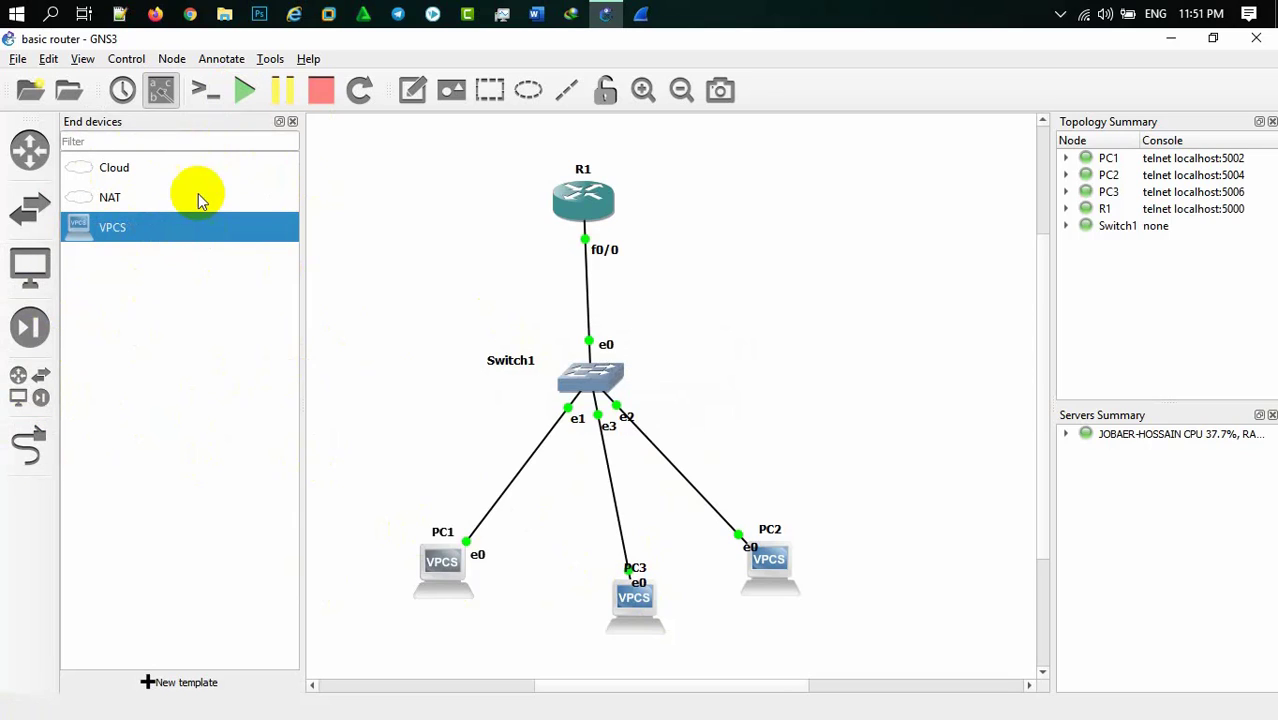
{"action": "left_click", "coordinate": [293, 123]}
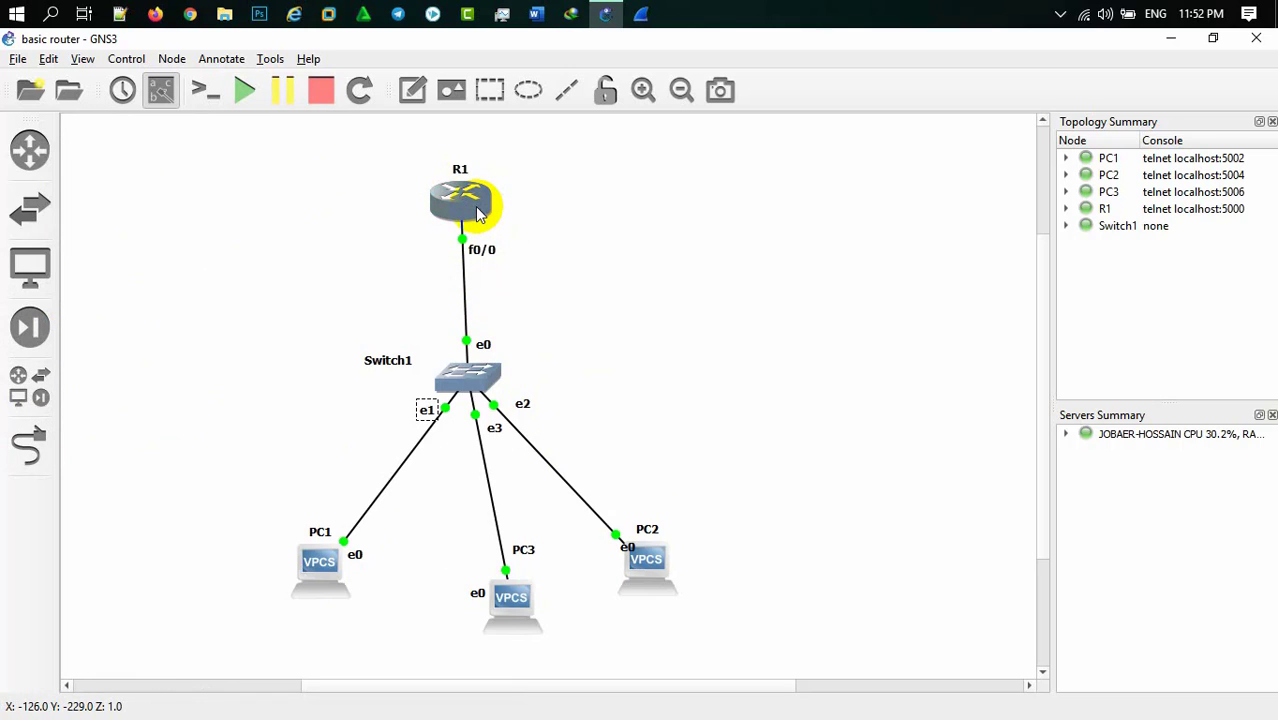
Add a text note reading "Dhcp Server" beside router R1
{"action": "mouse_move", "coordinate": [474, 213]}
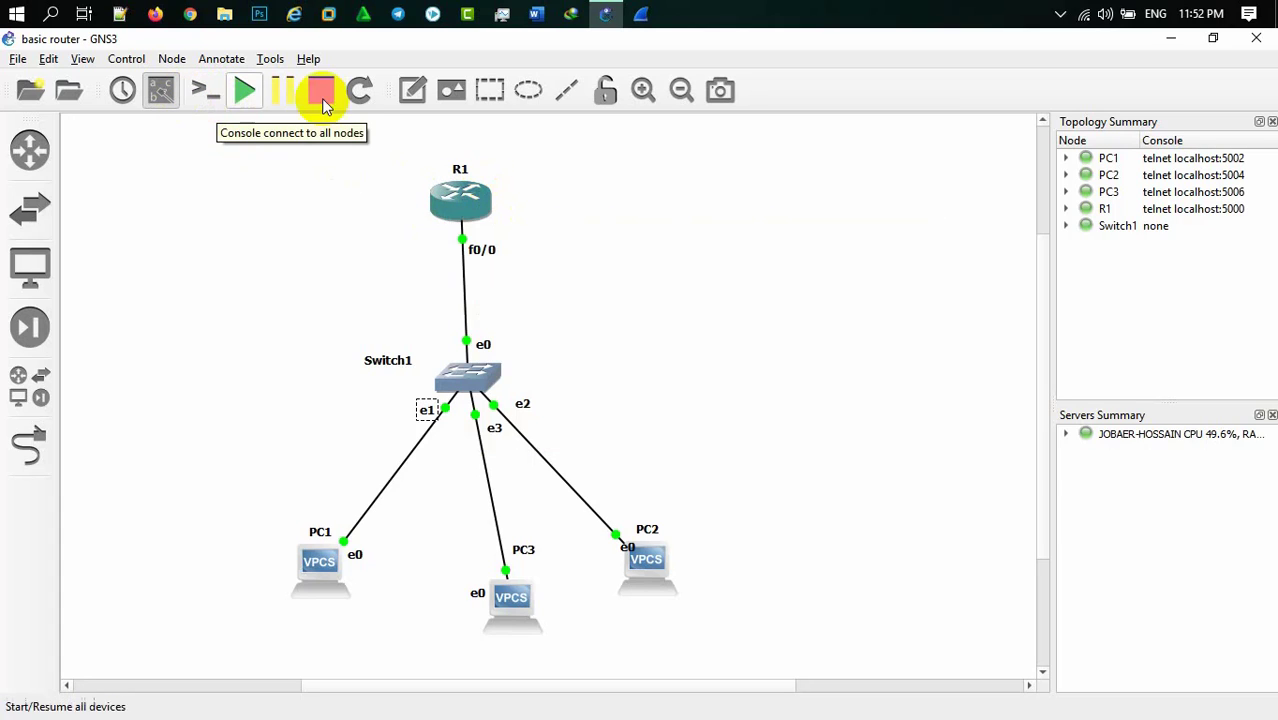
{"action": "left_click", "coordinate": [419, 104]}
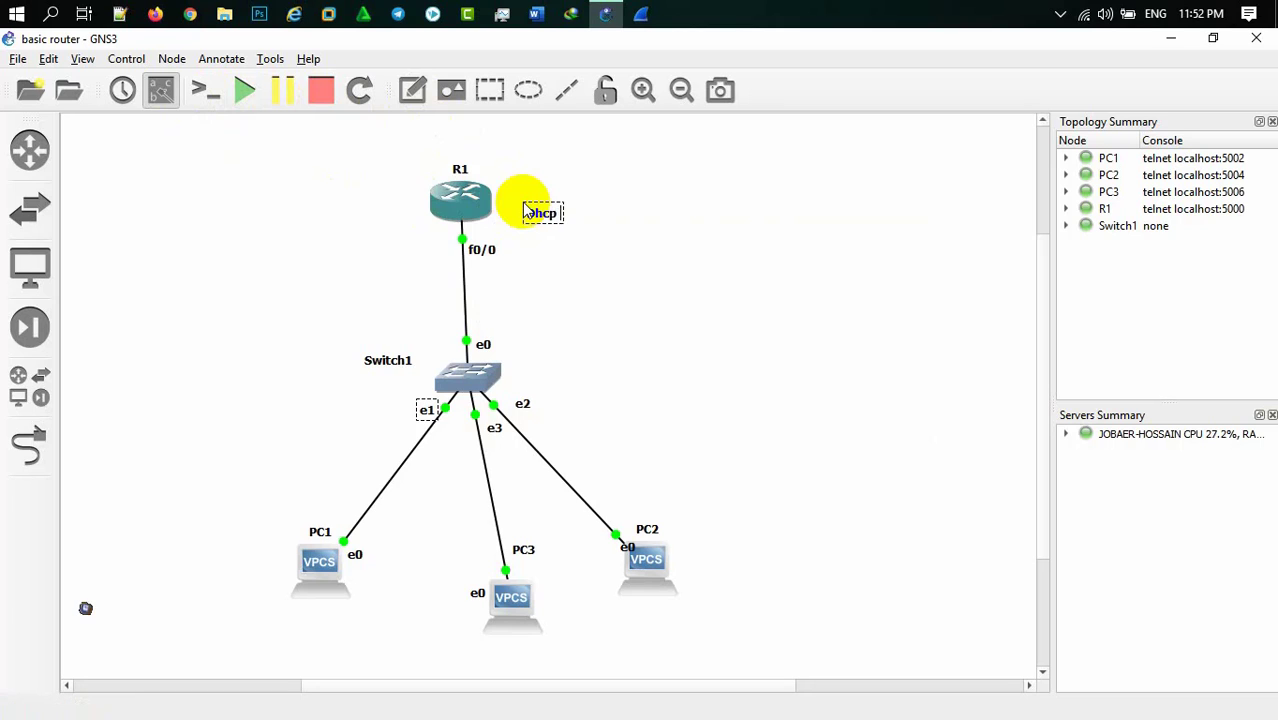
{"action": "type", "text": "Server"}
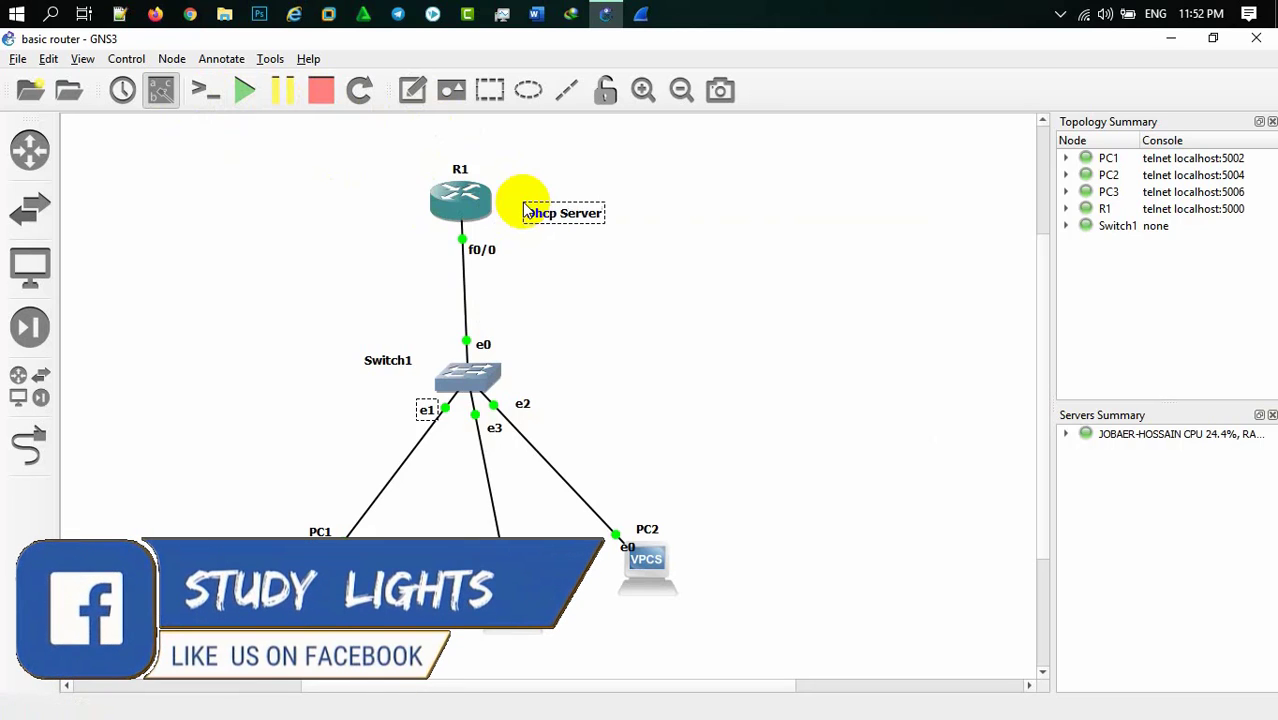
{"action": "left_click_drag", "start_coordinate": [585, 220], "coordinate": [577, 217]}
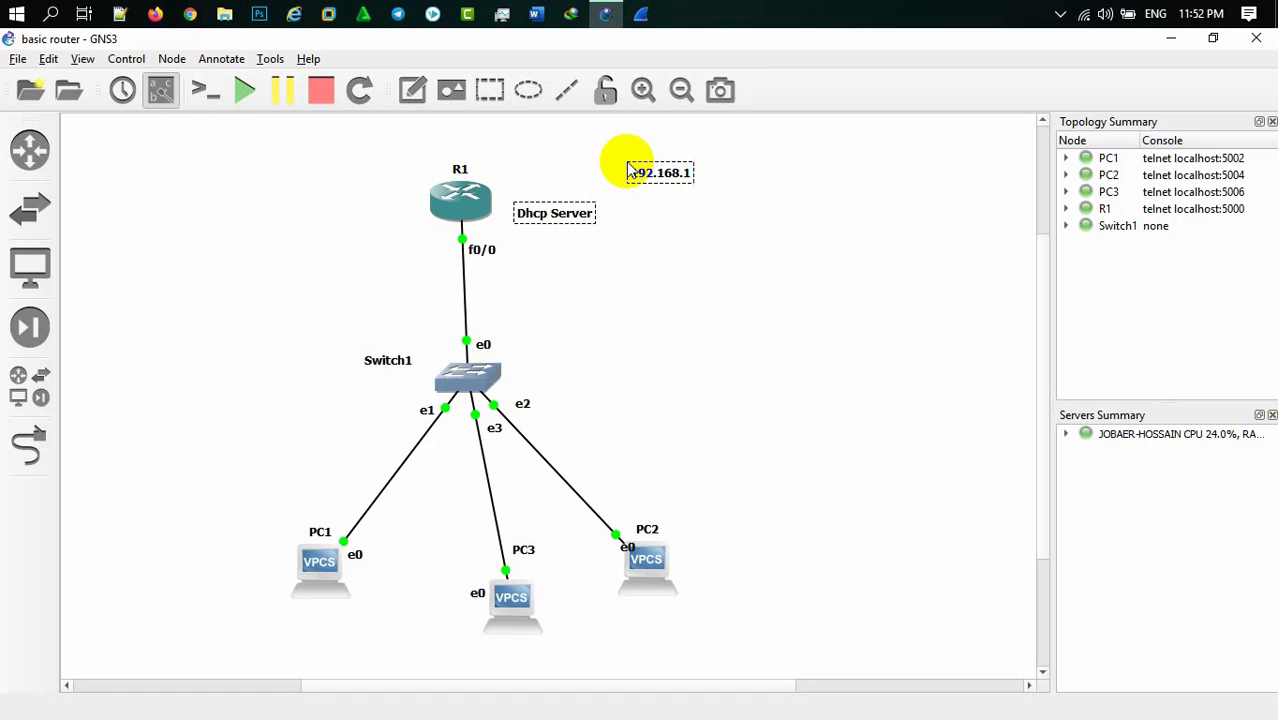
Label the topology with the network address 192.168.0.0/24 in a note to the upper right of R1
{"action": "type", "text": "0.0/24"}
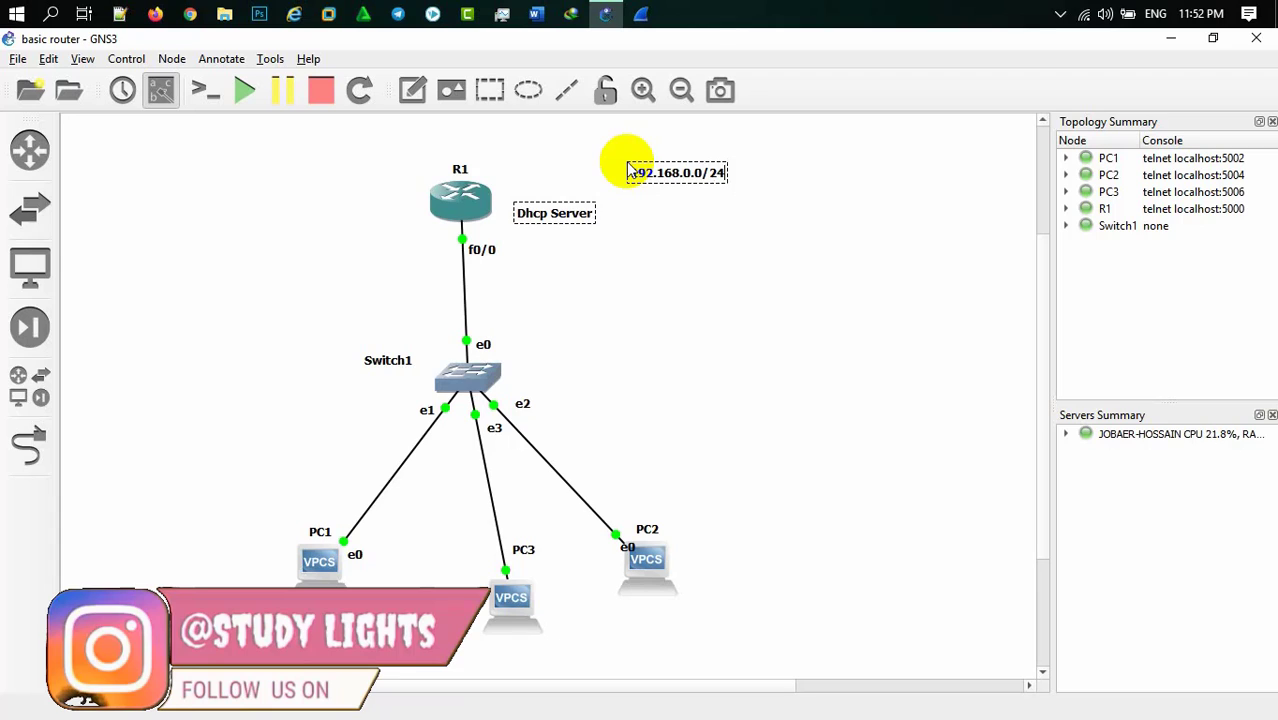
Move the network address note farther away from R1 and add a note reading "192.168.0.1" beside R1's f0/0 port
{"action": "left_click", "coordinate": [750, 265]}
{"action": "left_click_drag", "start_coordinate": [670, 177], "coordinate": [762, 169]}
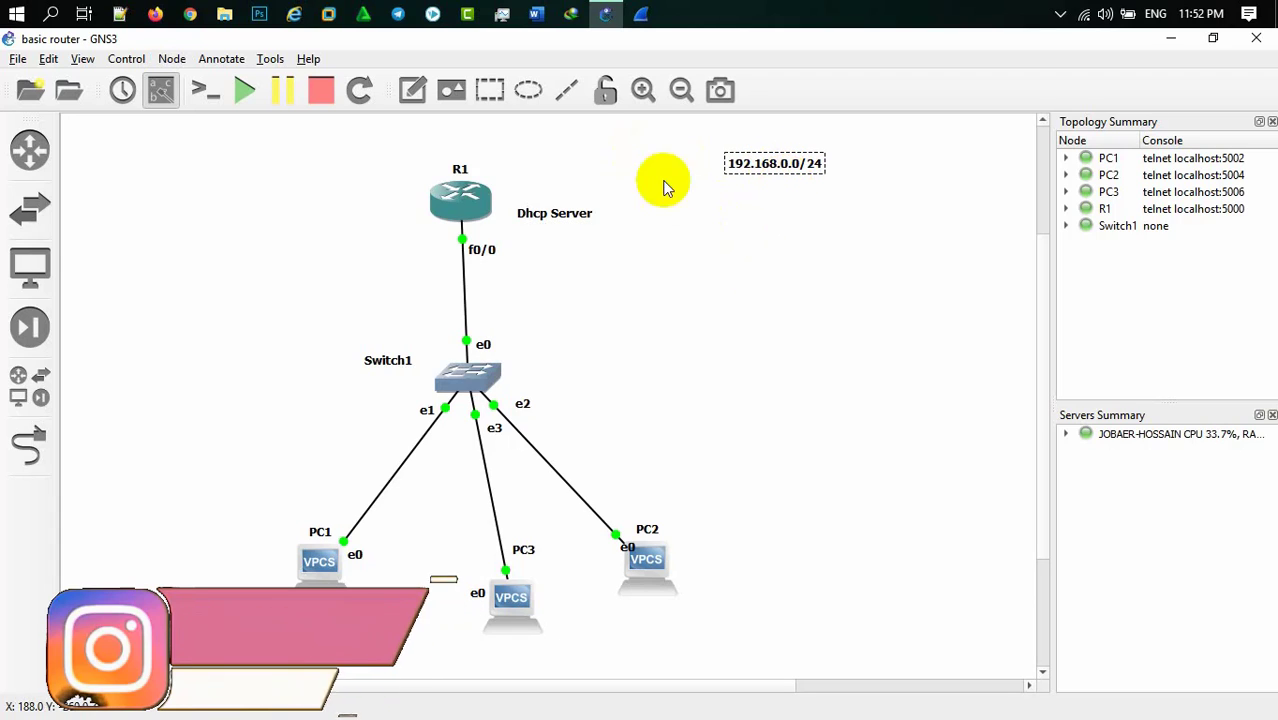
{"action": "left_click", "coordinate": [412, 90]}
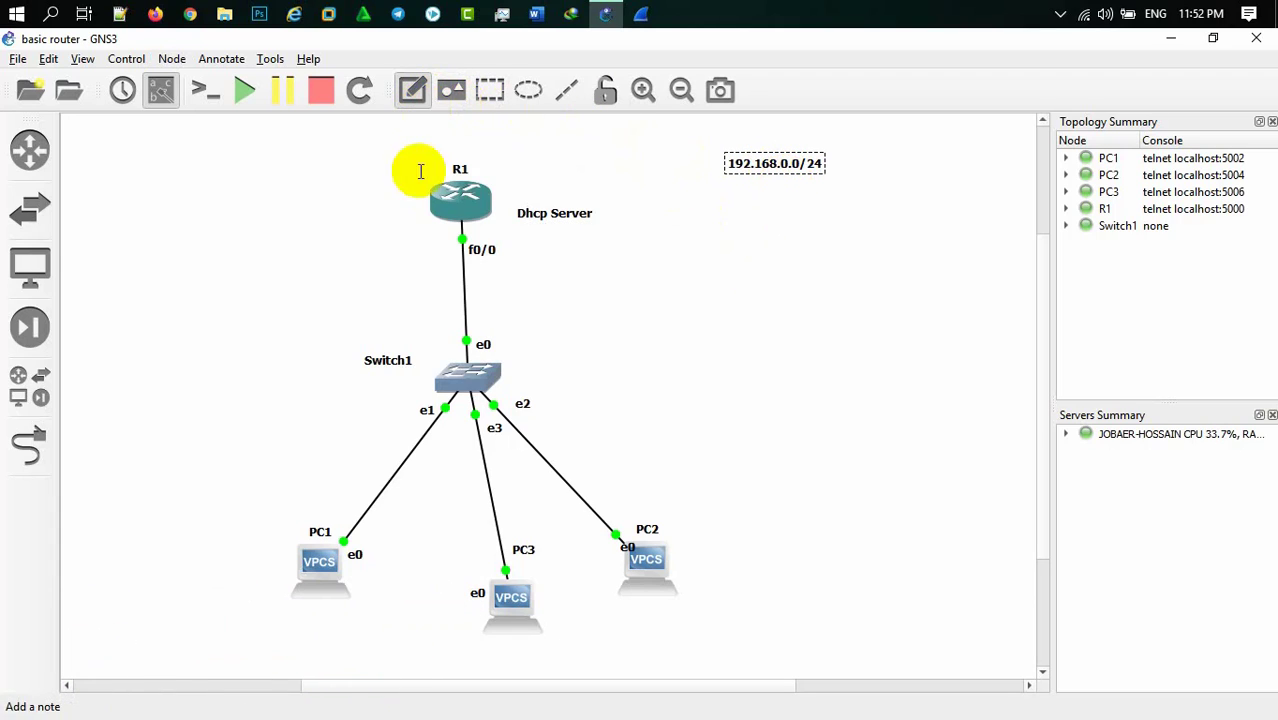
{"action": "left_click", "coordinate": [386, 254]}
{"action": "type", "text": "192.168.0.1"}
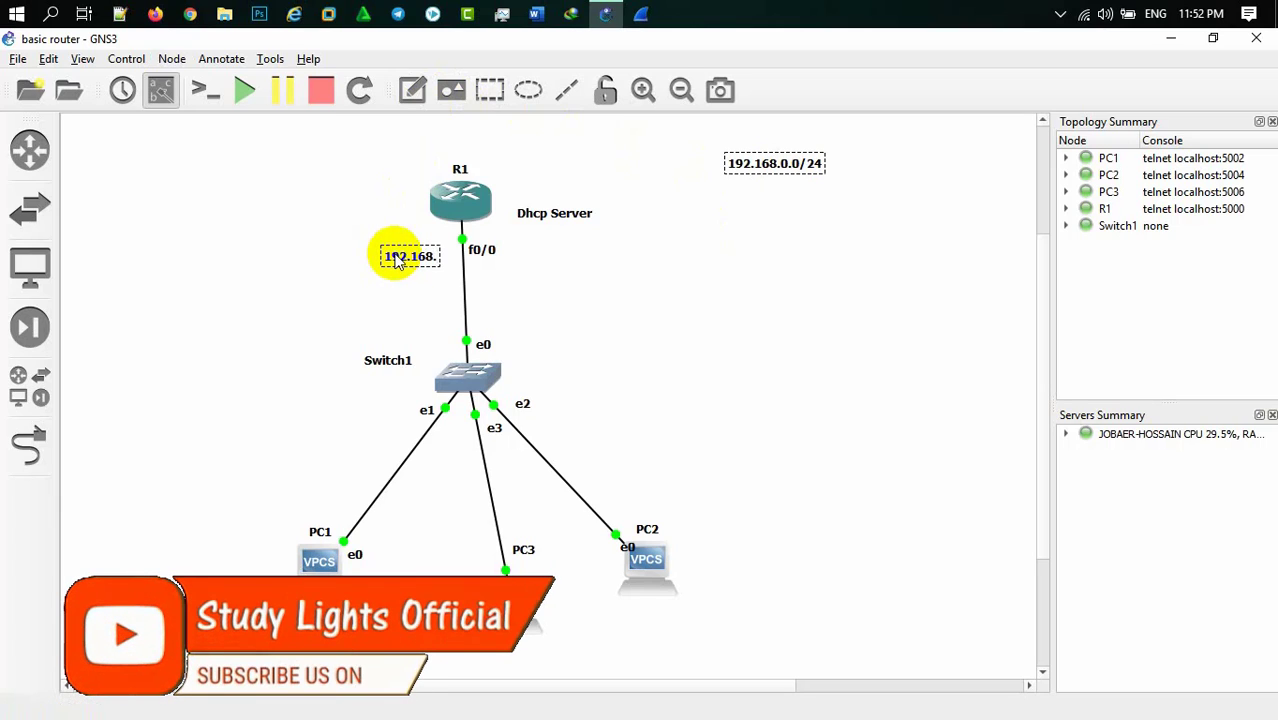
{"action": "left_click", "coordinate": [622, 285]}
{"action": "left_click_drag", "start_coordinate": [422, 262], "coordinate": [418, 248]}
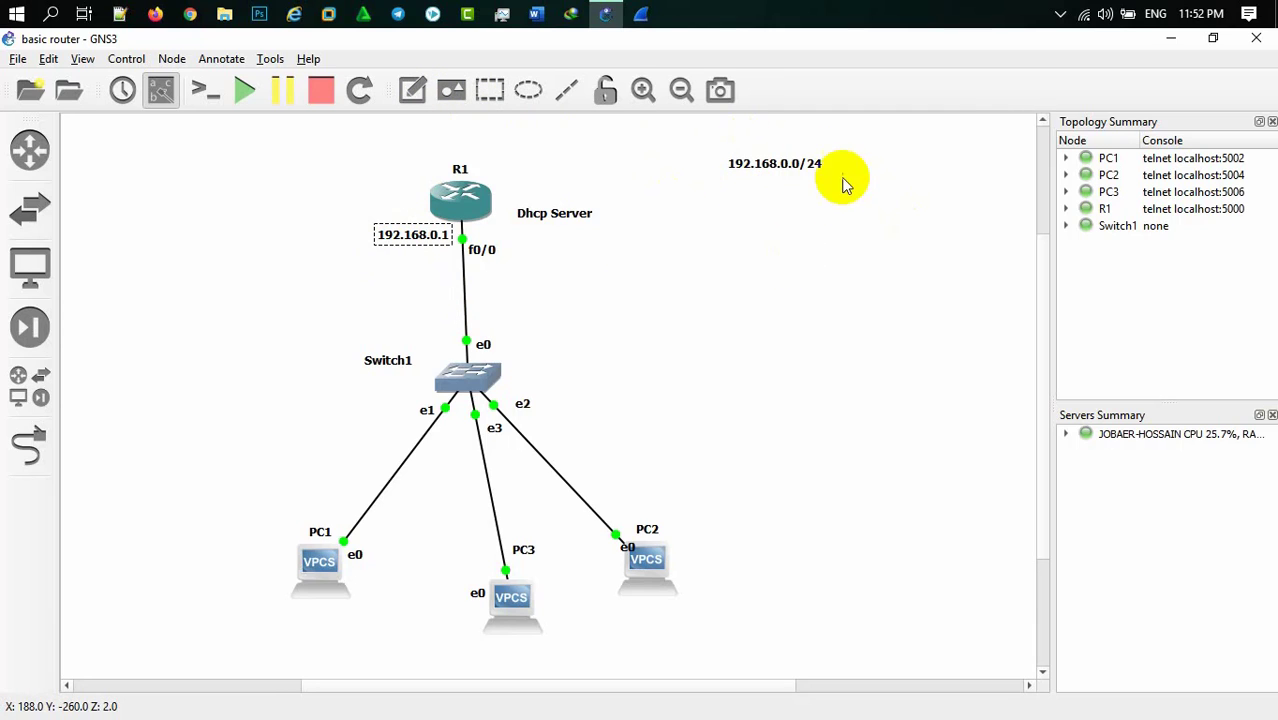
Open the console of router R1 and enter global configuration mode from the terminal with conf
{"action": "right_click", "coordinate": [456, 209]}
{"action": "left_click", "coordinate": [490, 34]}
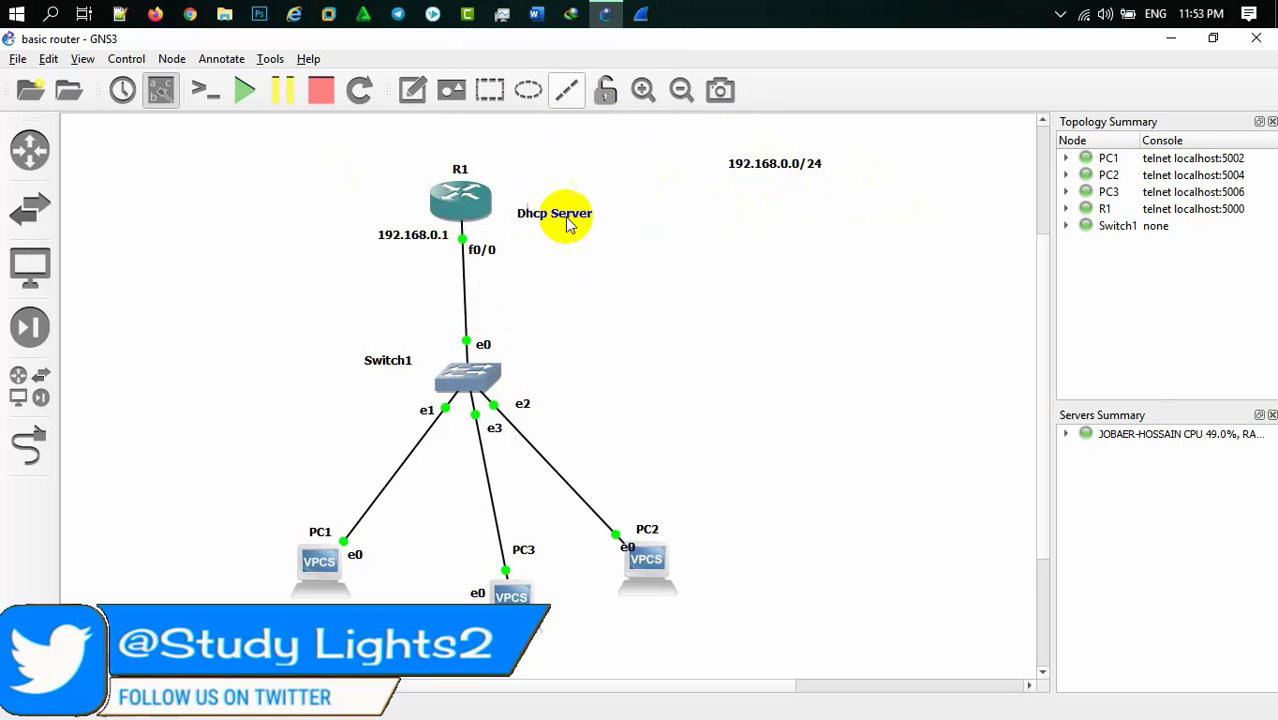
{"action": "key", "text": "Escape"}
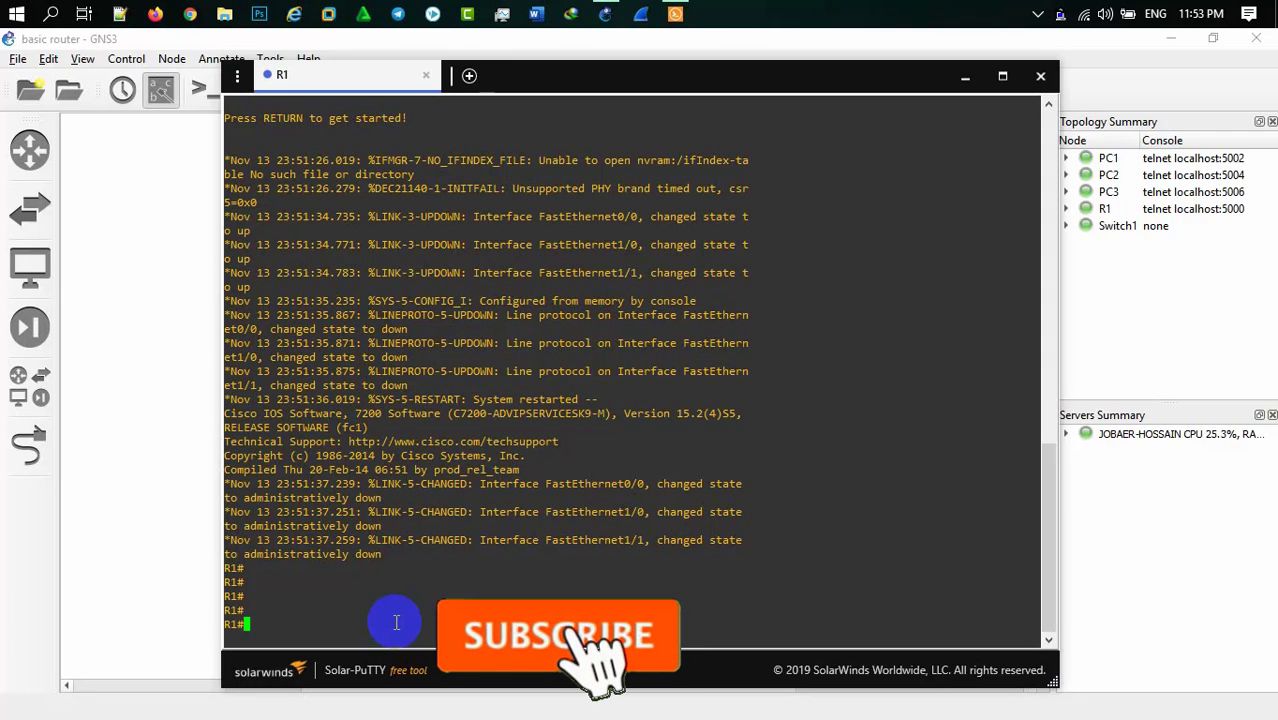
{"action": "type", "text": "conf"}
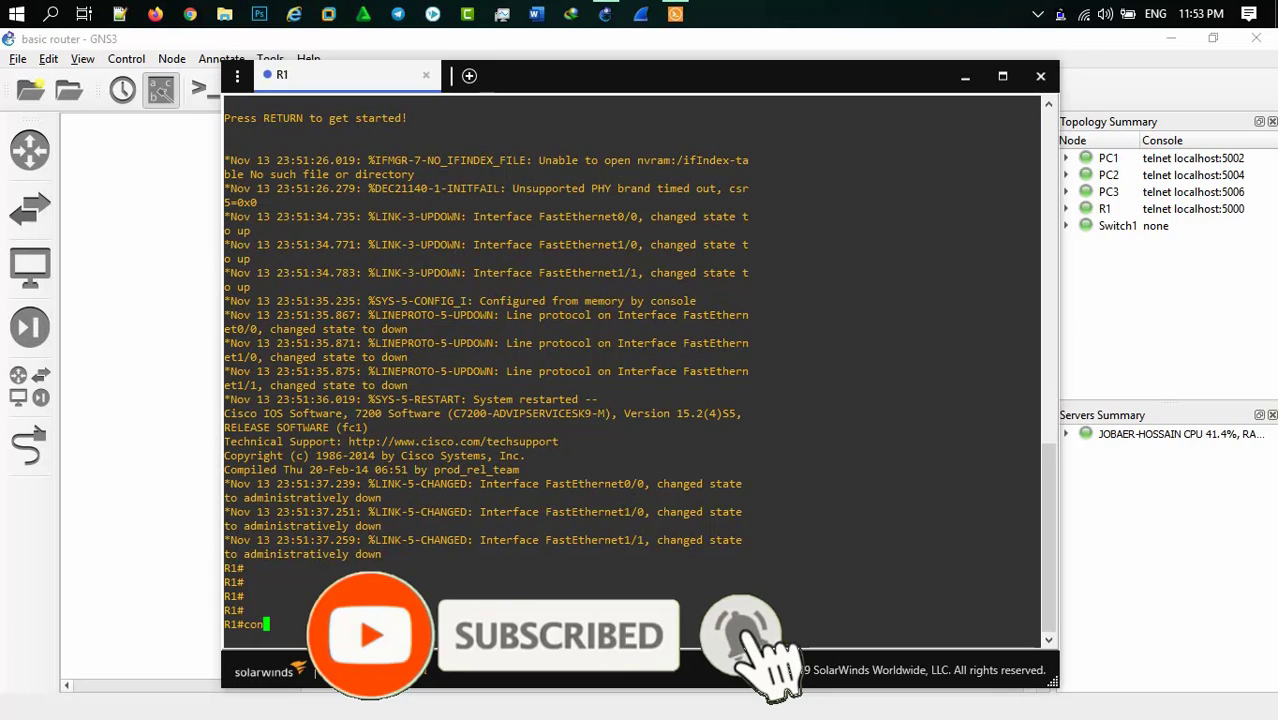
{"action": "key", "text": "Return"}
{"action": "key", "text": "Return"}
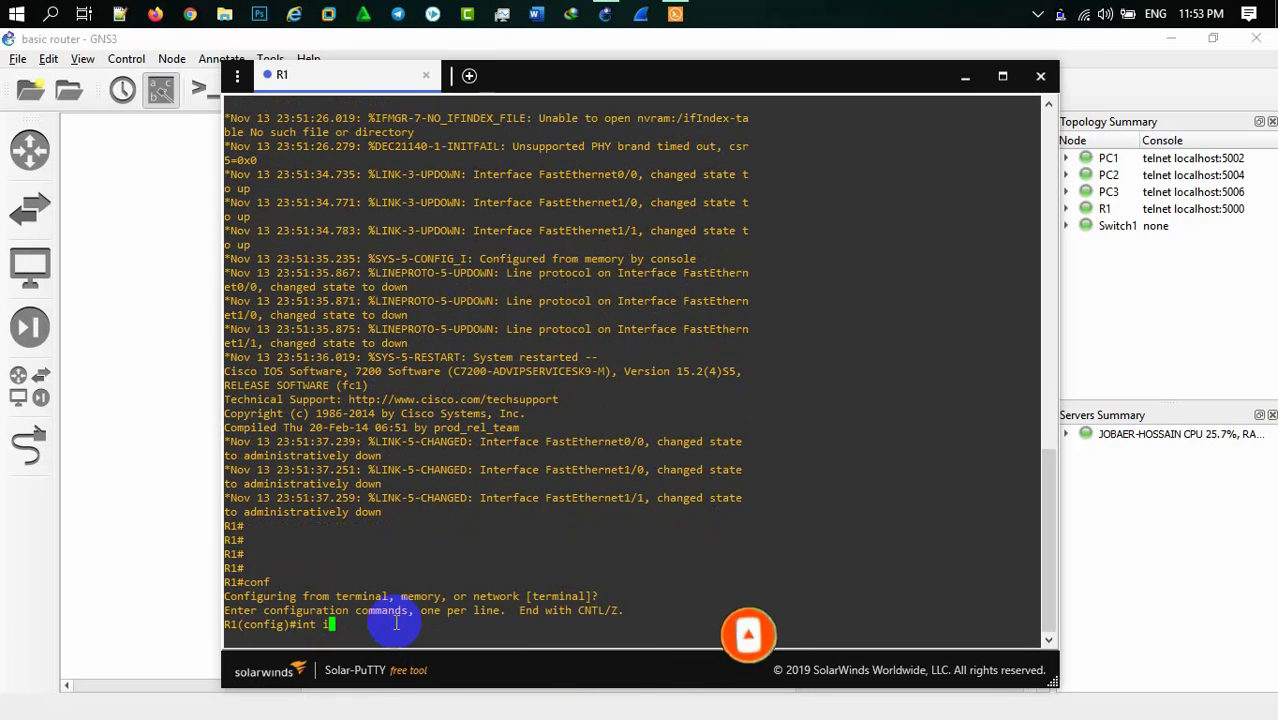
Assign 192.168.0.1 with mask 255.255.255.0 to R1's interface f0/0 and enable the interface with no sh
{"action": "type", "text": "int f"}
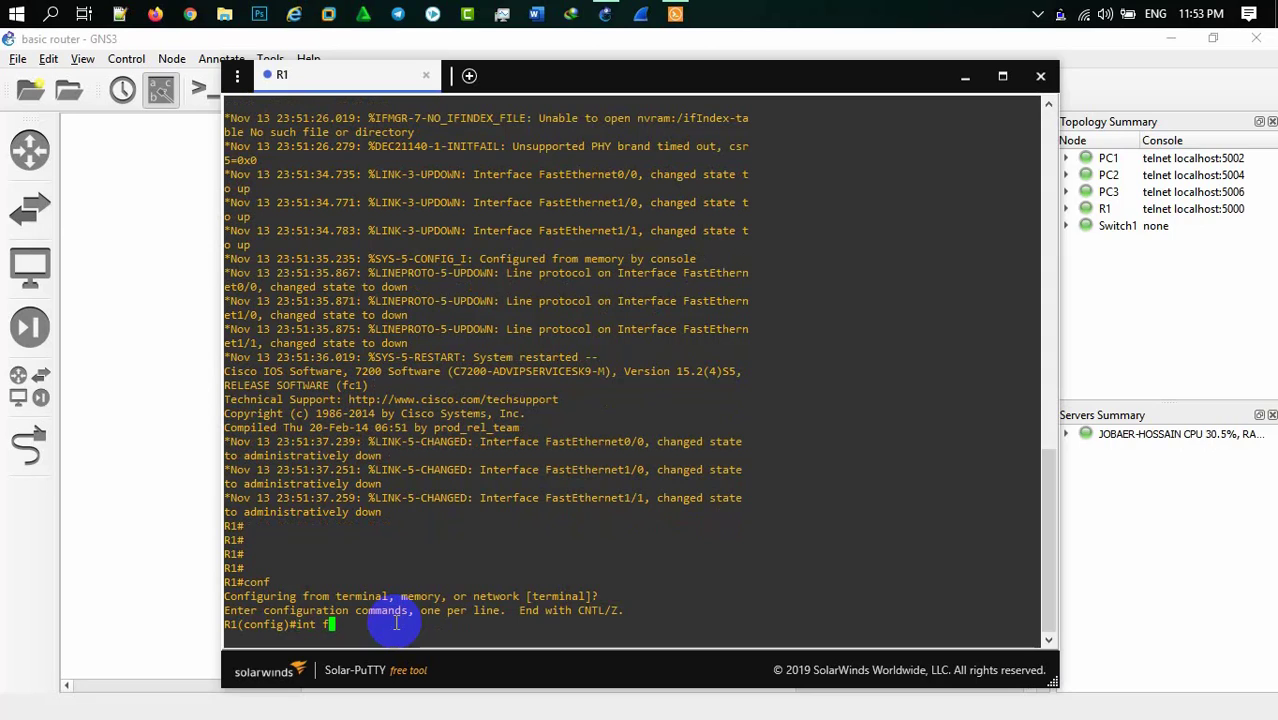
{"action": "type", "text": "0/0"}
{"action": "key", "text": "Return"}
{"action": "type", "text": "ip add"}
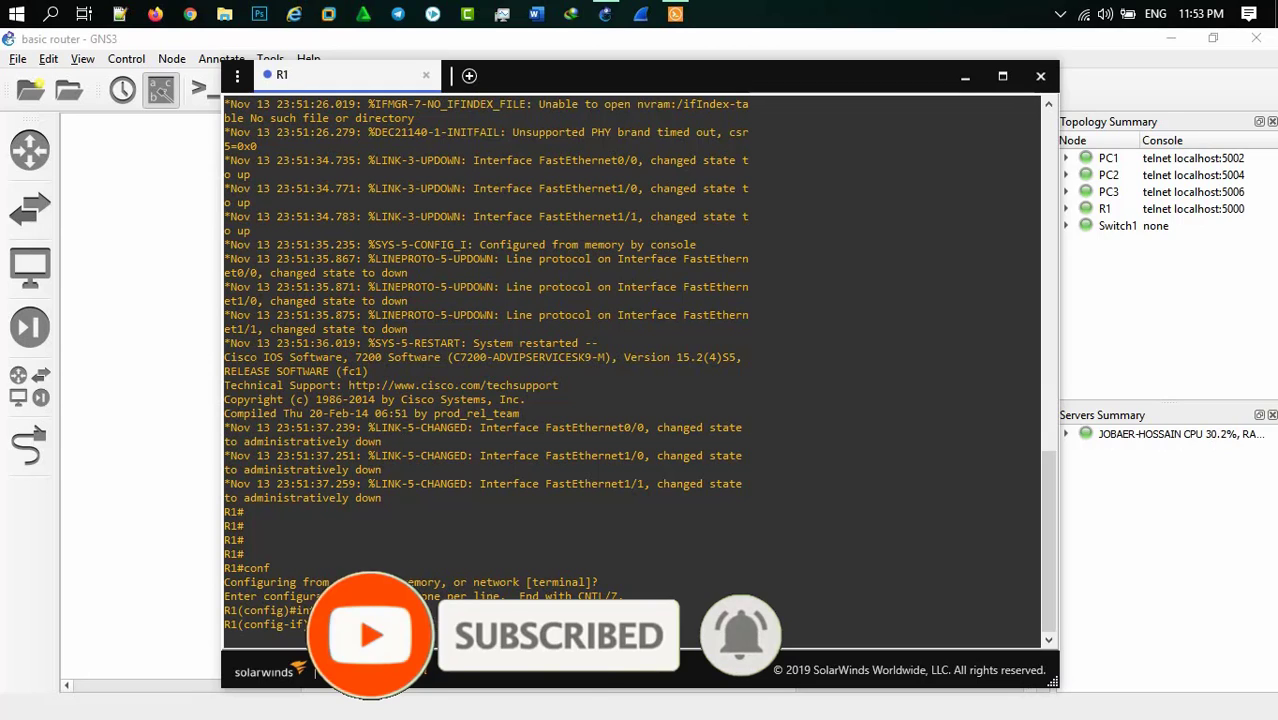
{"action": "type", "text": ".25"}
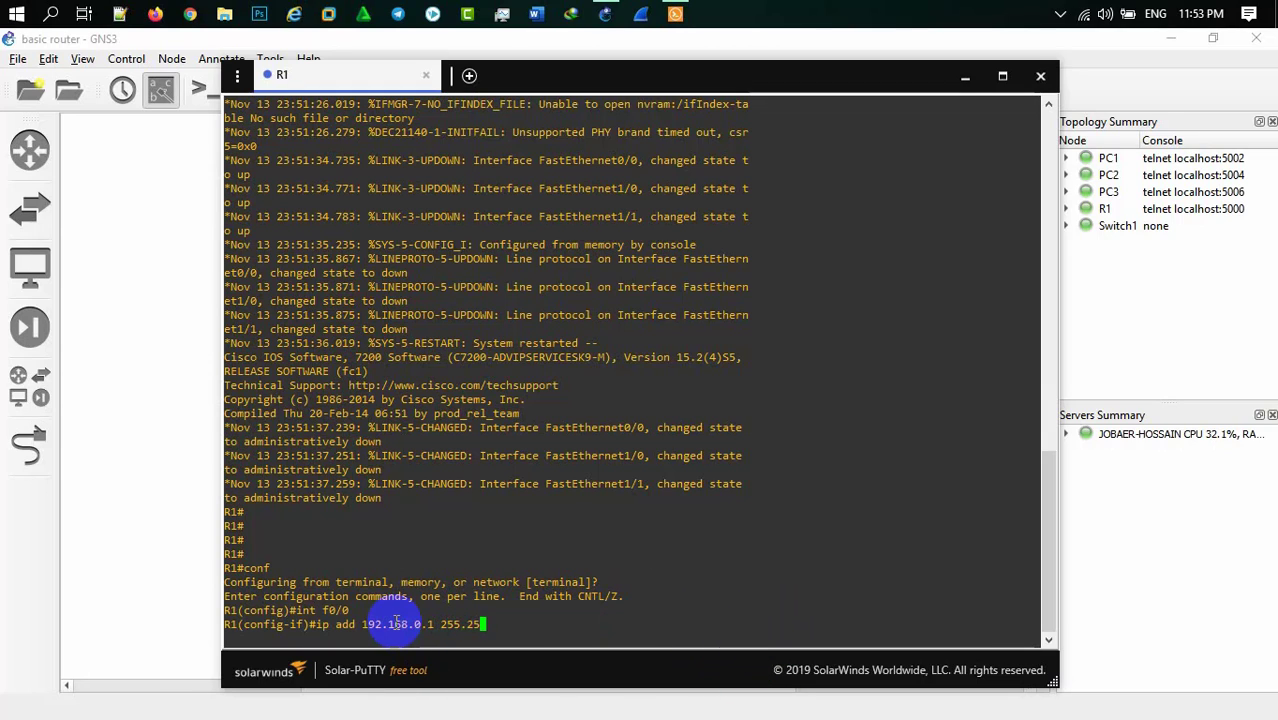
{"action": "type", "text": "5.255.0"}
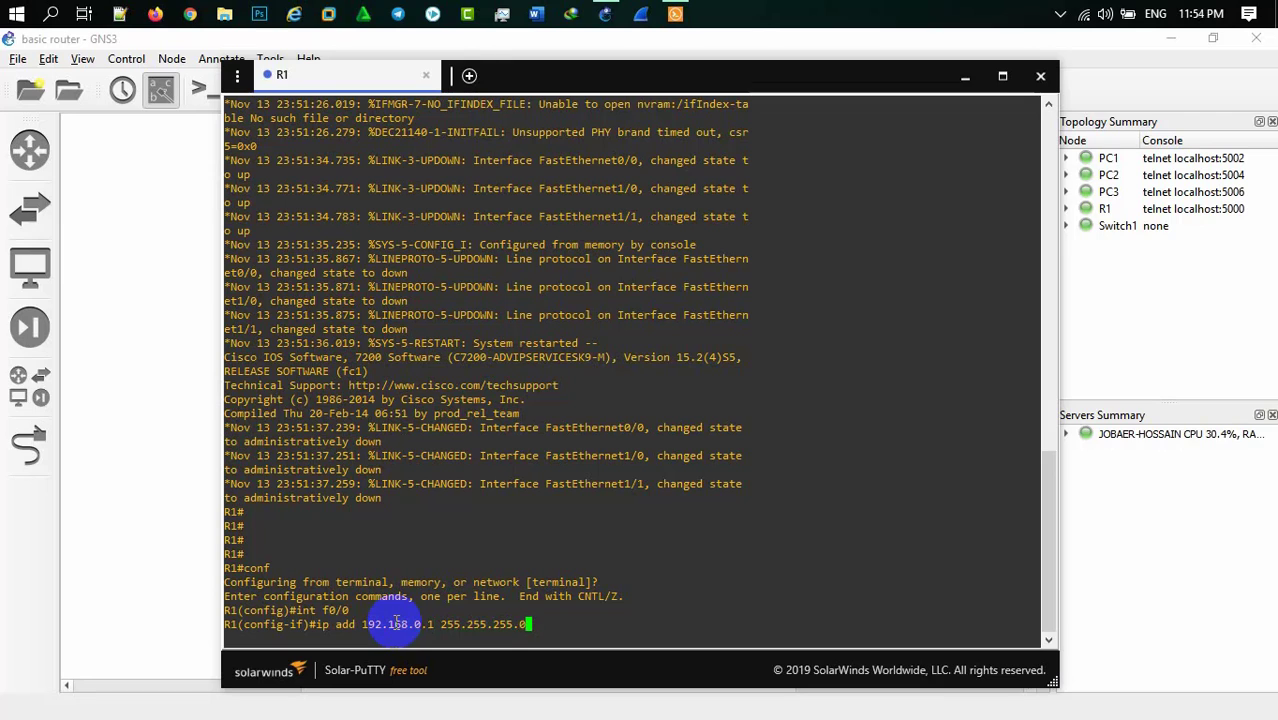
{"action": "key", "text": "Return"}
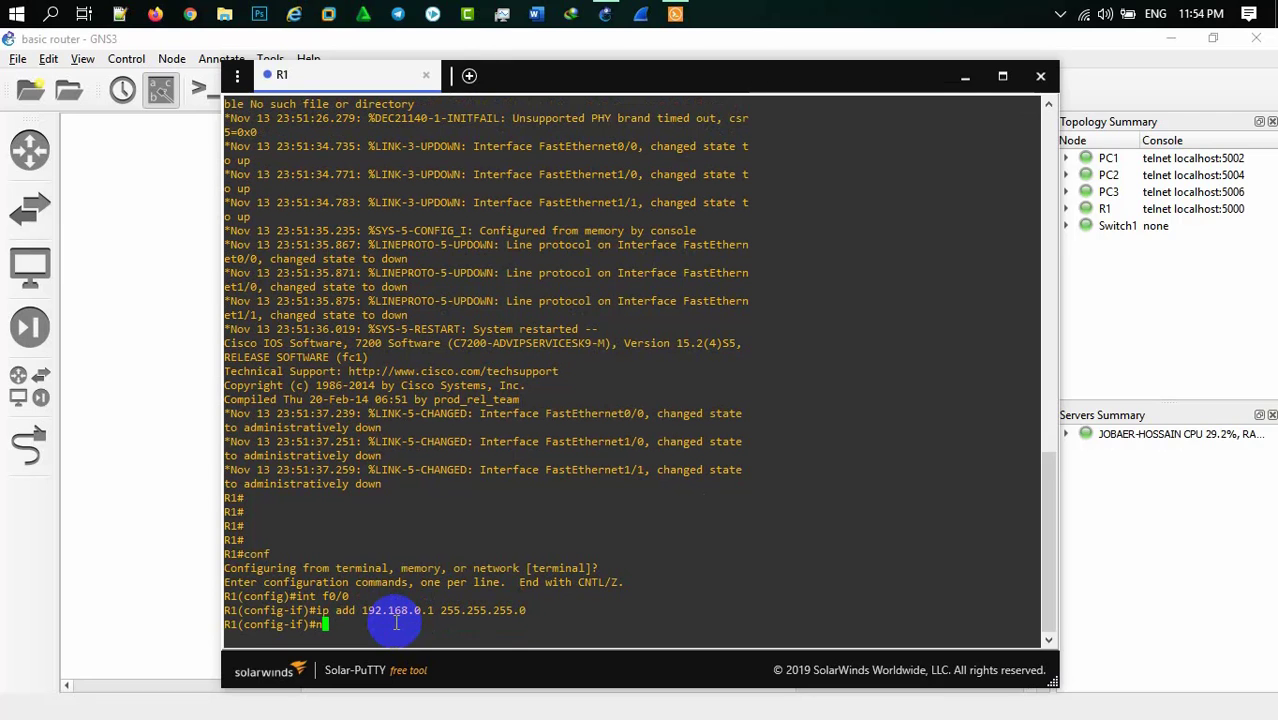
{"action": "type", "text": "no sh"}
{"action": "key", "text": "Return"}
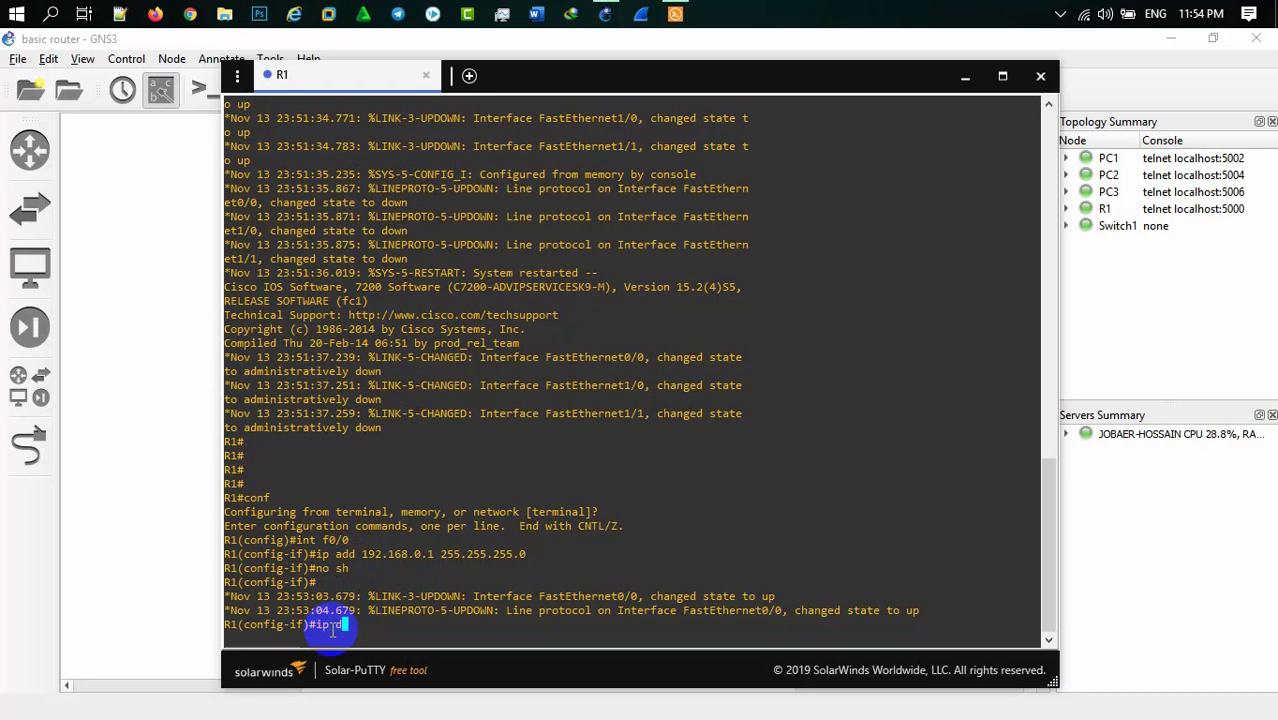
Create a DHCP pool named firstdhcp on R1
{"action": "type", "text": "hcp po"}
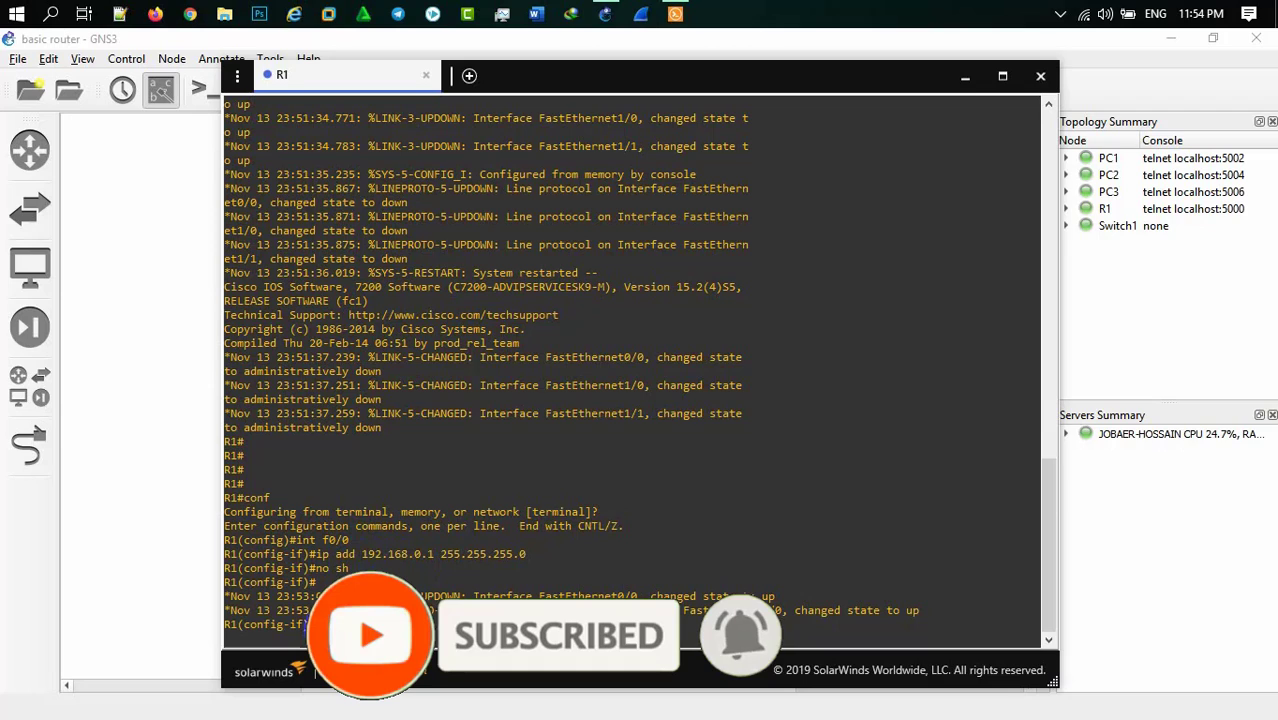
{"action": "type", "text": "ol first"}
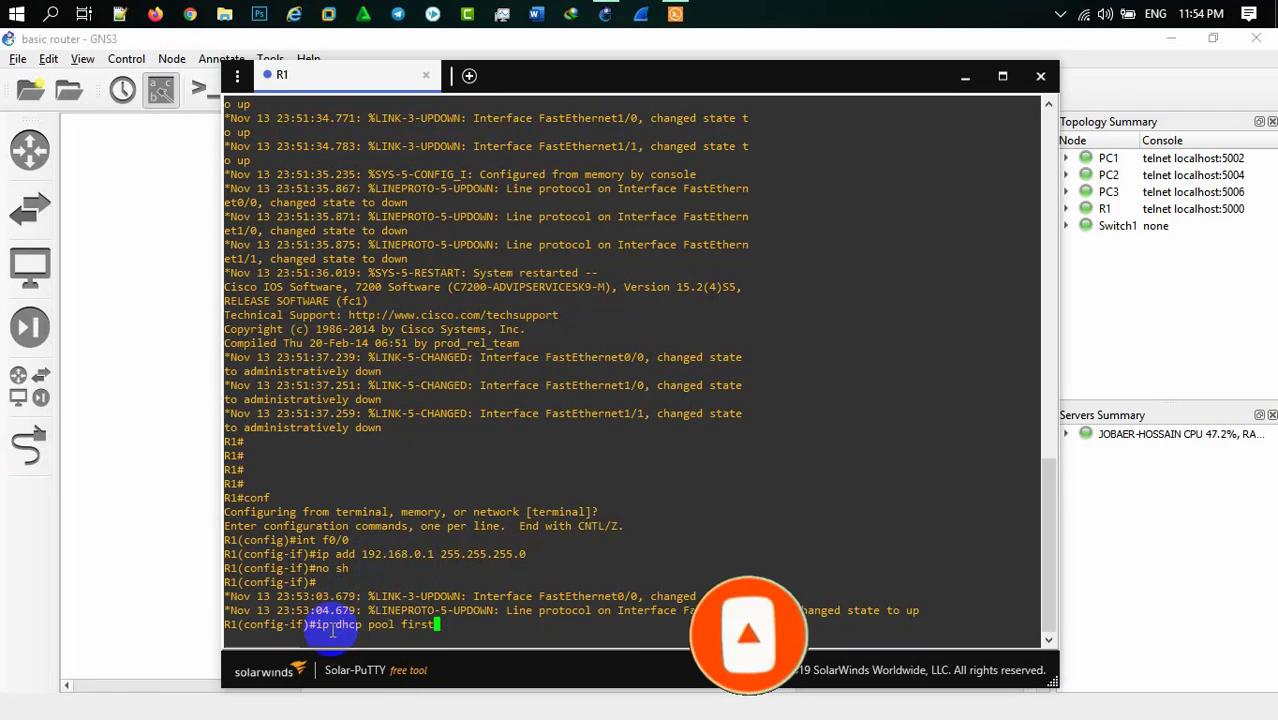
{"action": "type", "text": "dhc"}
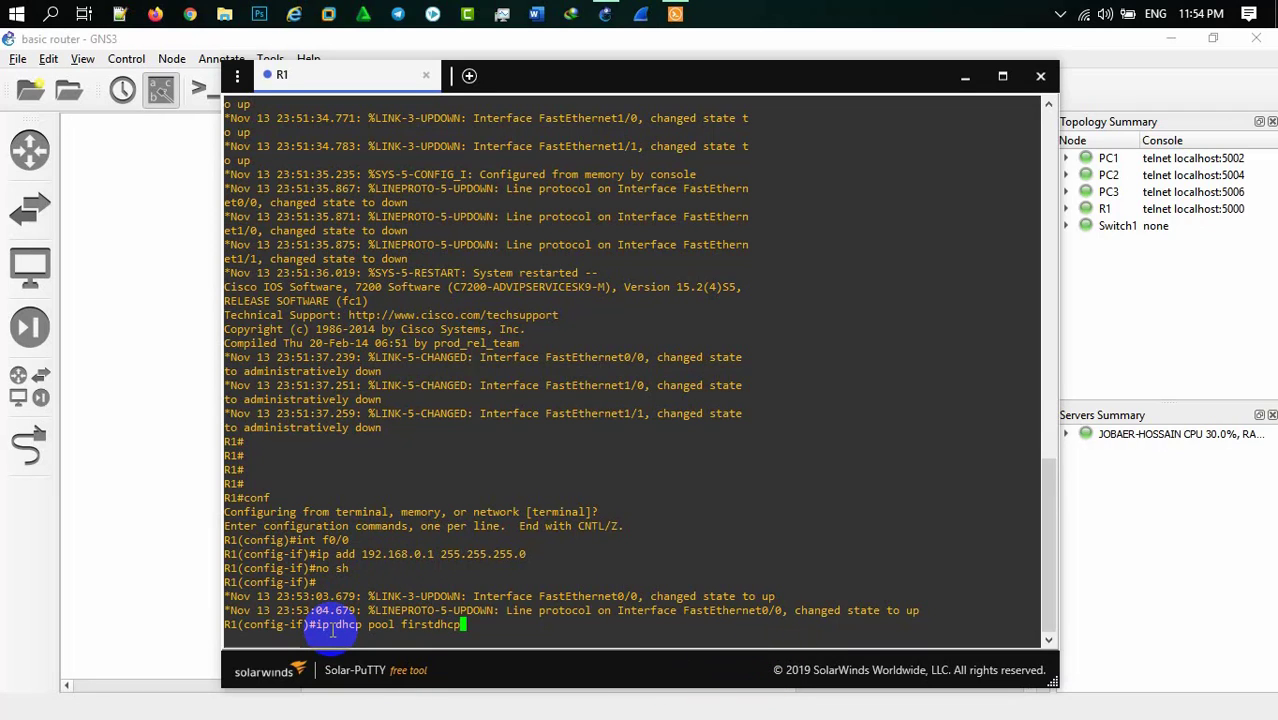
{"action": "type", "text": "p"}
{"action": "key", "text": "Return"}
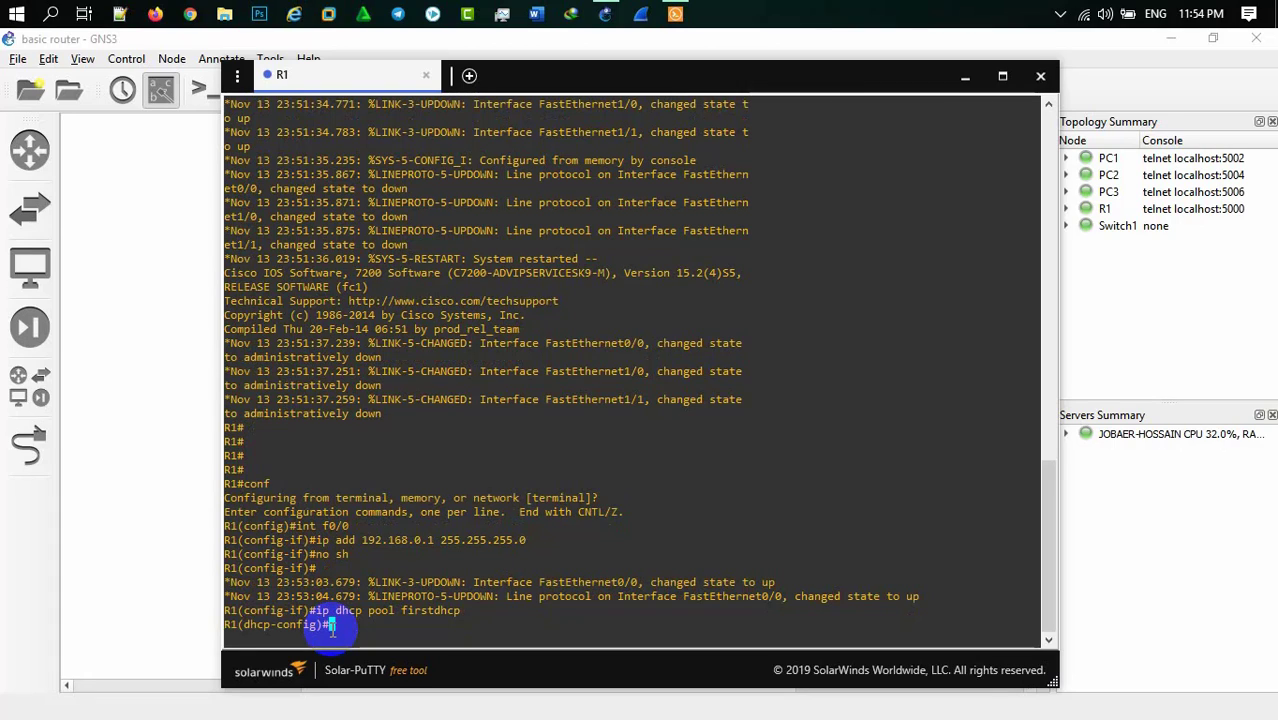
Set the firstdhcp pool's network to 192.168.0.0 with mask 255.255.255.0
{"action": "type", "text": "netwo"}
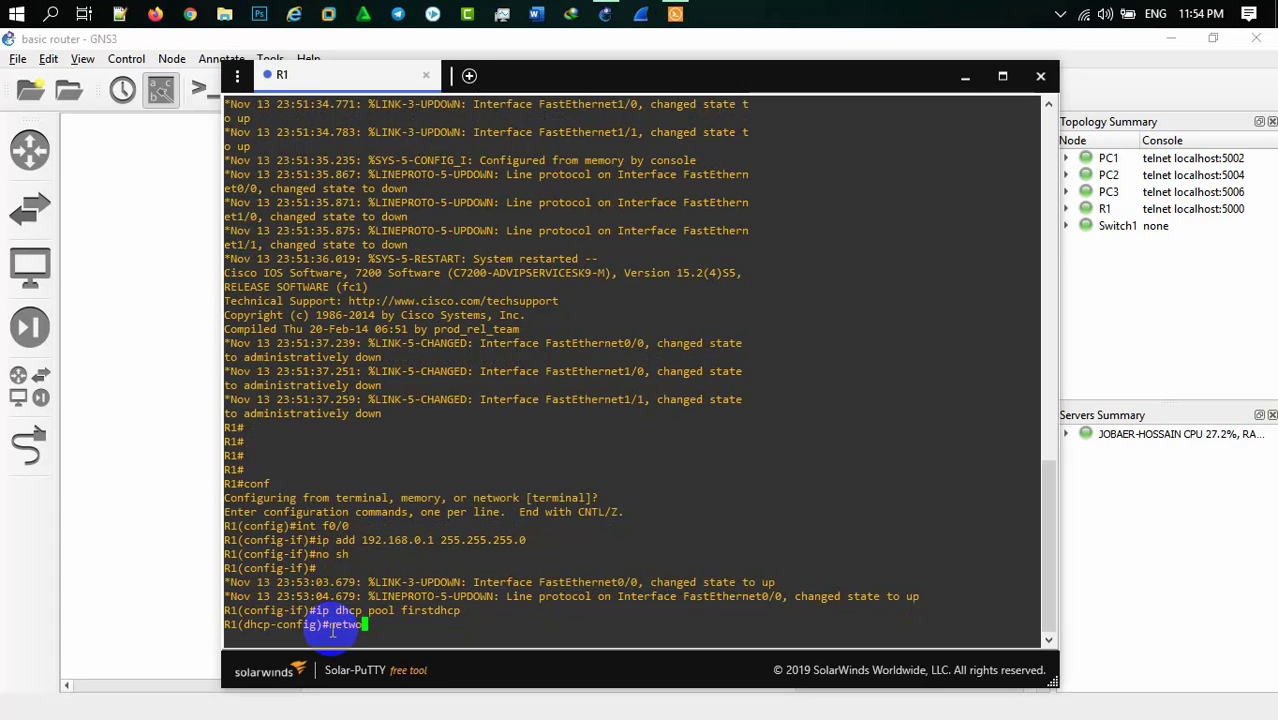
{"action": "left_click", "coordinate": [965, 76]}
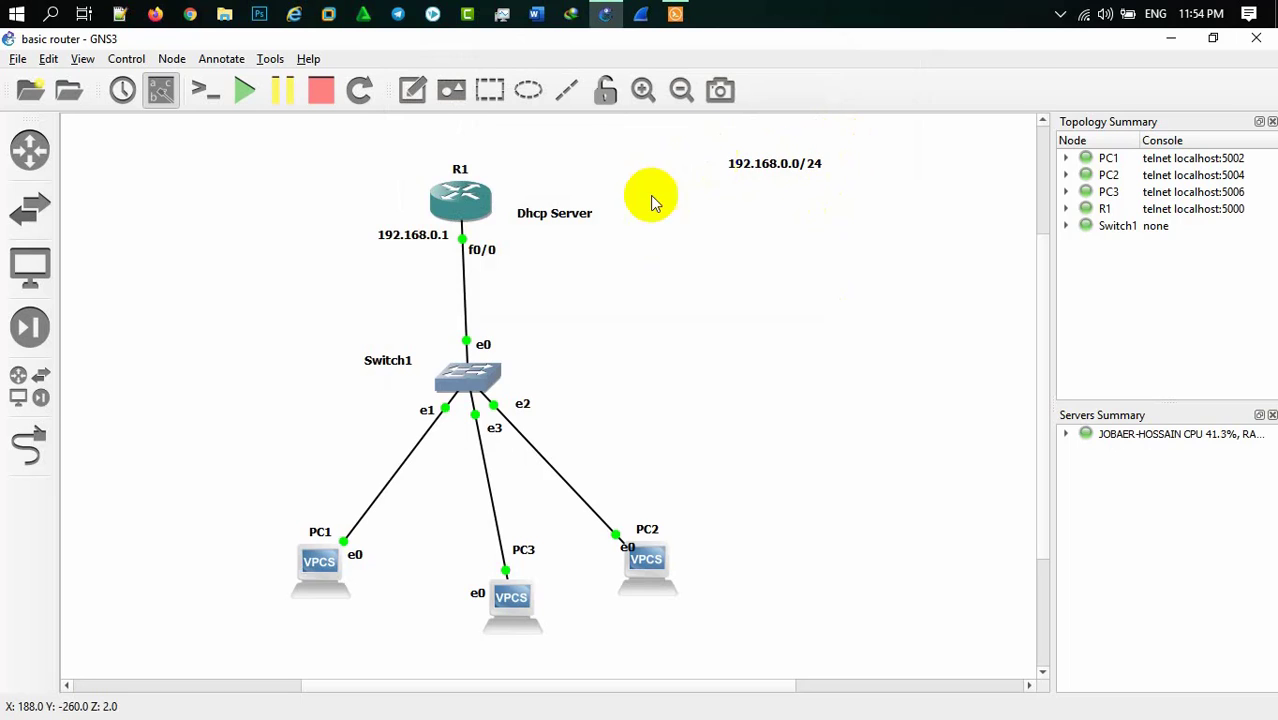
{"action": "left_click", "coordinate": [675, 14]}
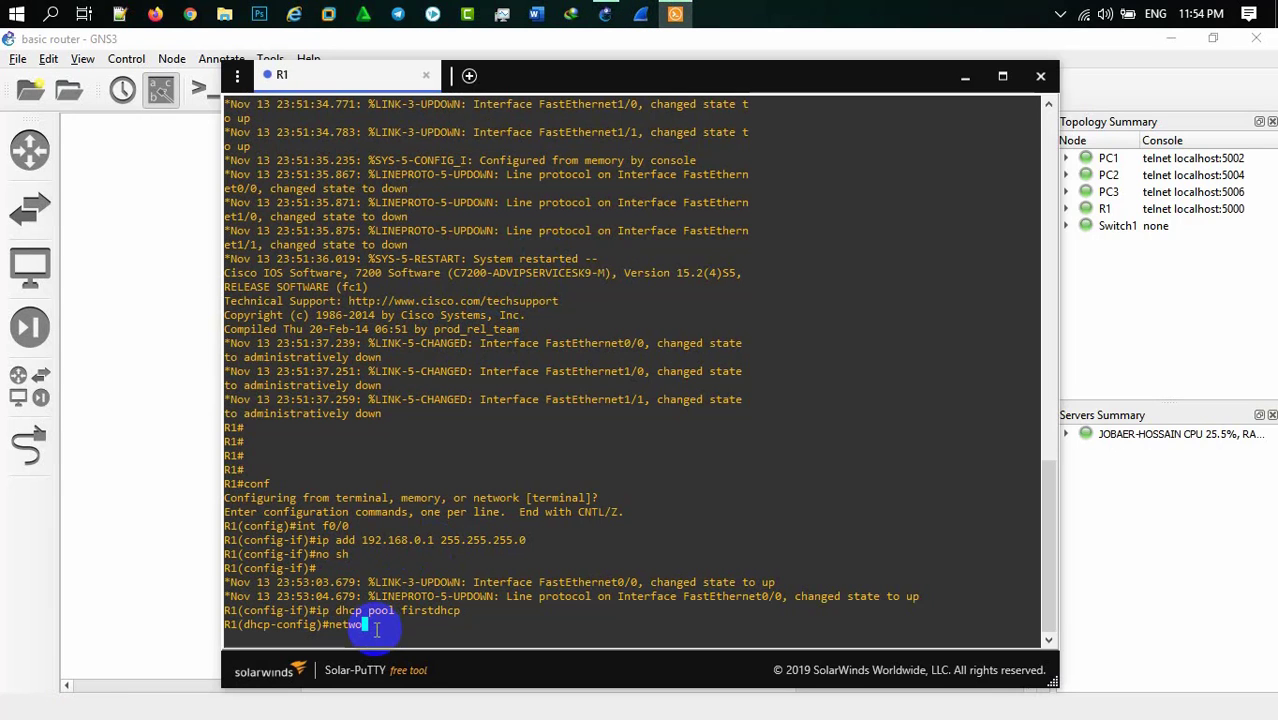
{"action": "key", "text": "Tab"}
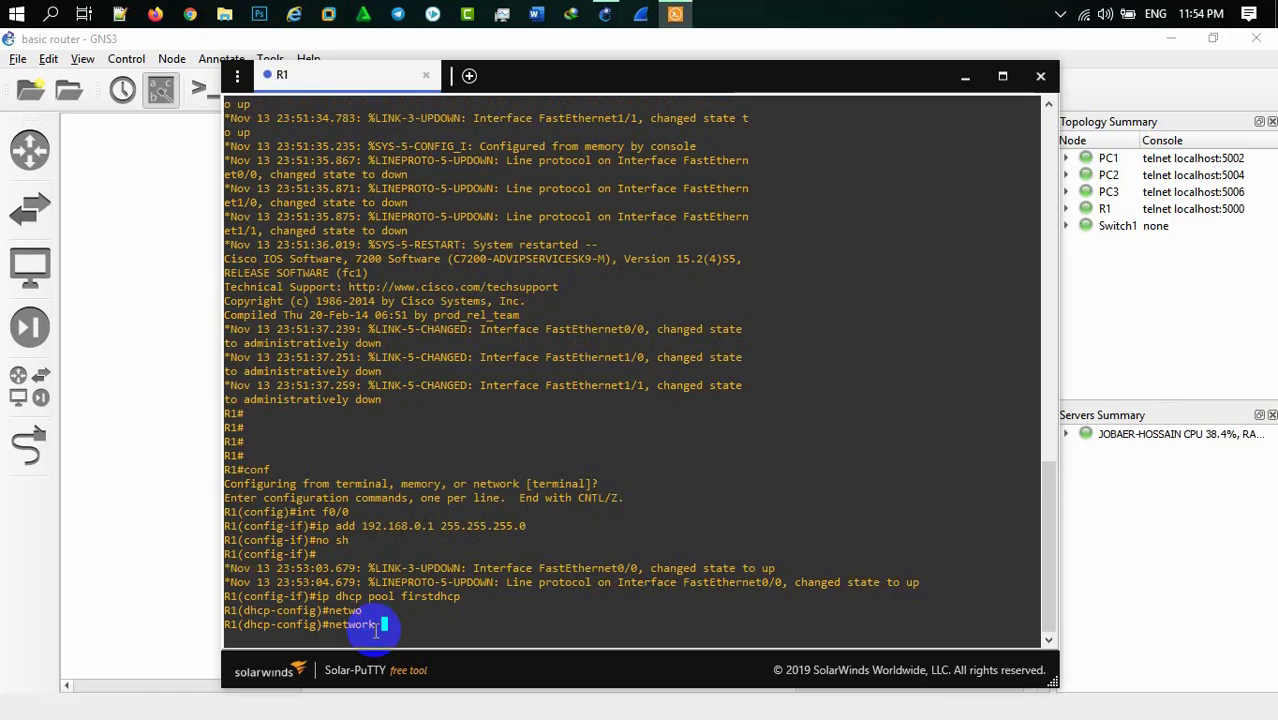
{"action": "type", "text": "192.168.0.0 255.255.255.0"}
{"action": "key", "text": "Return"}
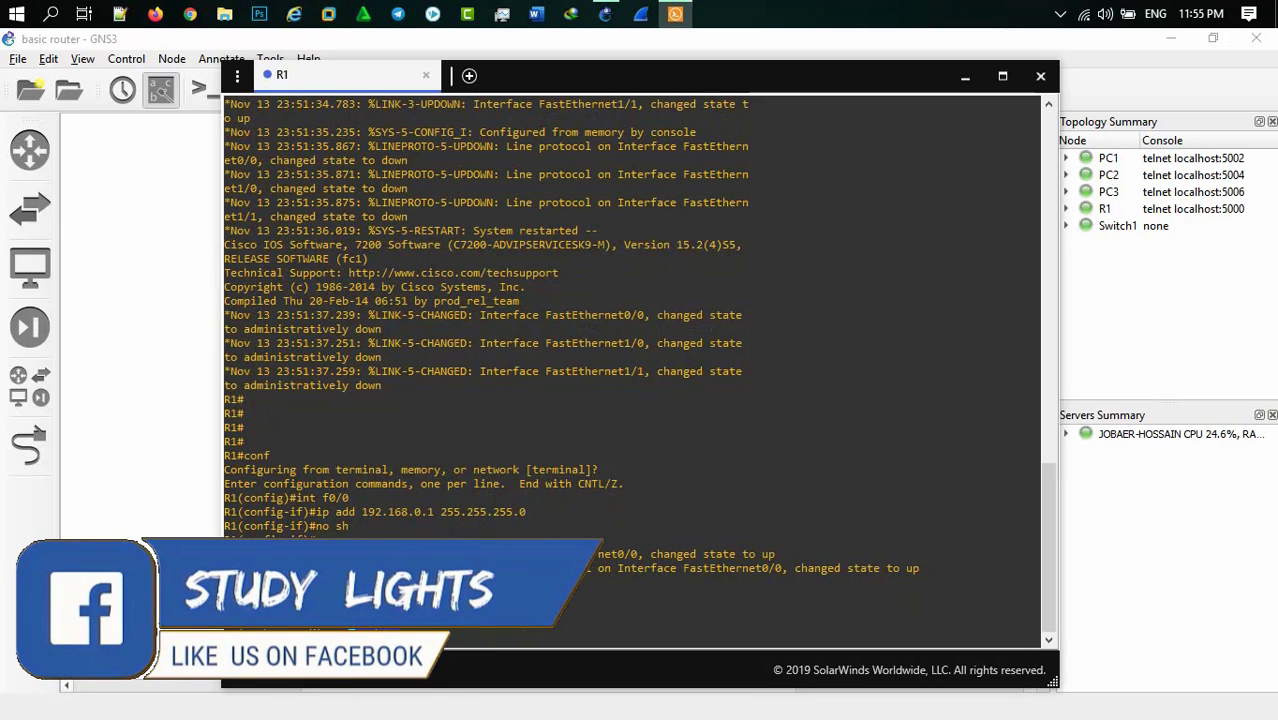
Set 192.168.0.1 as the default router handed out by the firstdhcp pool
{"action": "type", "text": "defa"}
{"action": "key", "text": "Tab"}
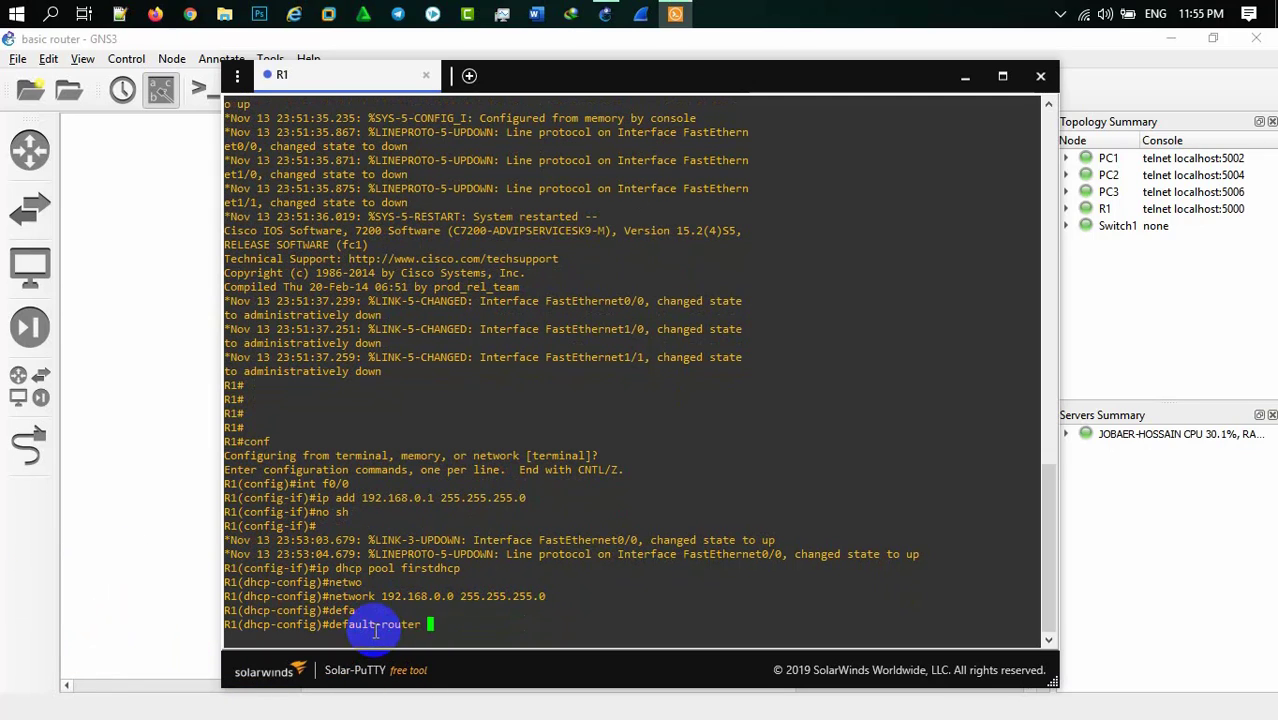
{"action": "type", "text": "192"}
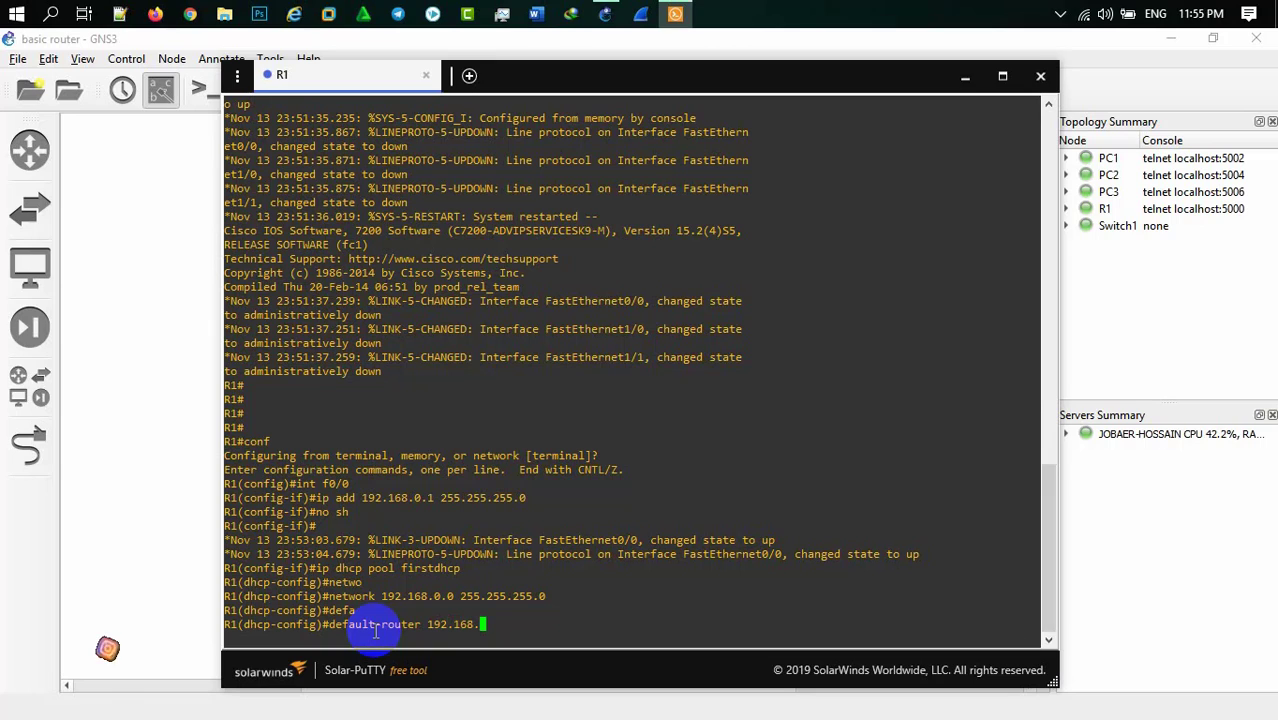
{"action": "type", "text": ".168.0."}
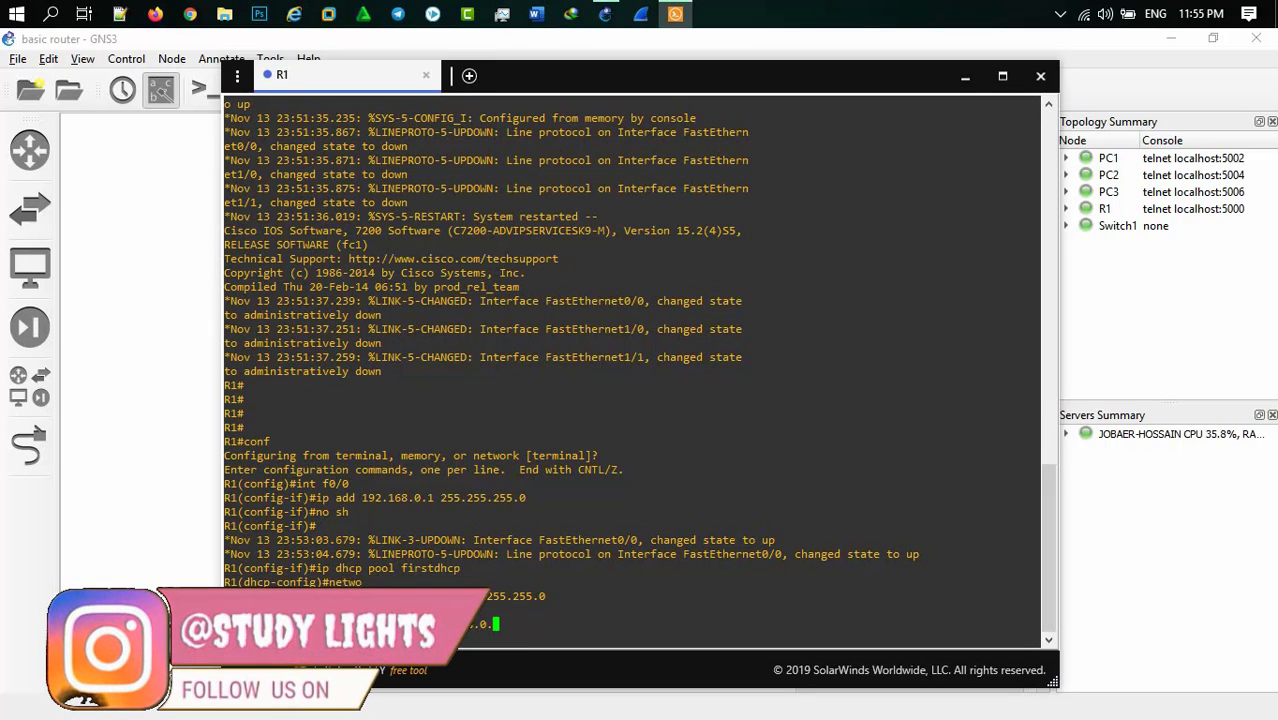
{"action": "type", "text": "1"}
{"action": "key", "text": "Return"}
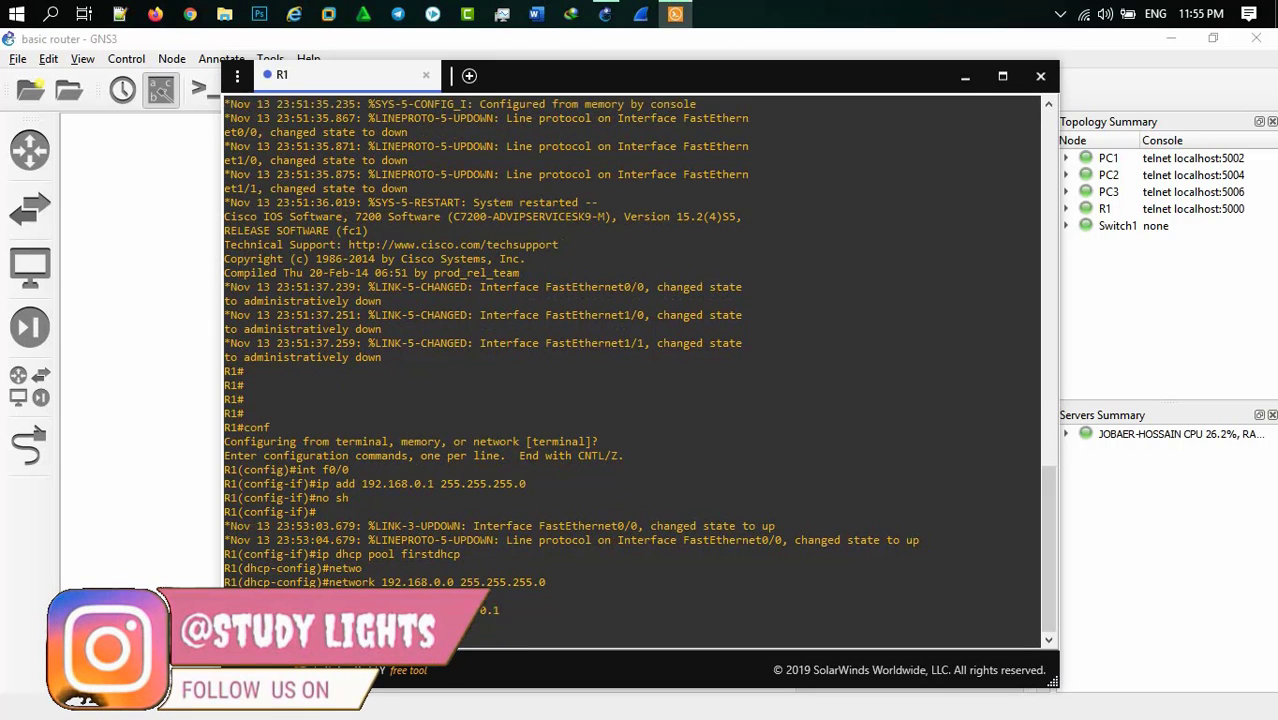
Set 8.8.8.8 as the DNS server of the firstdhcp pool
{"action": "type", "text": "dns"}
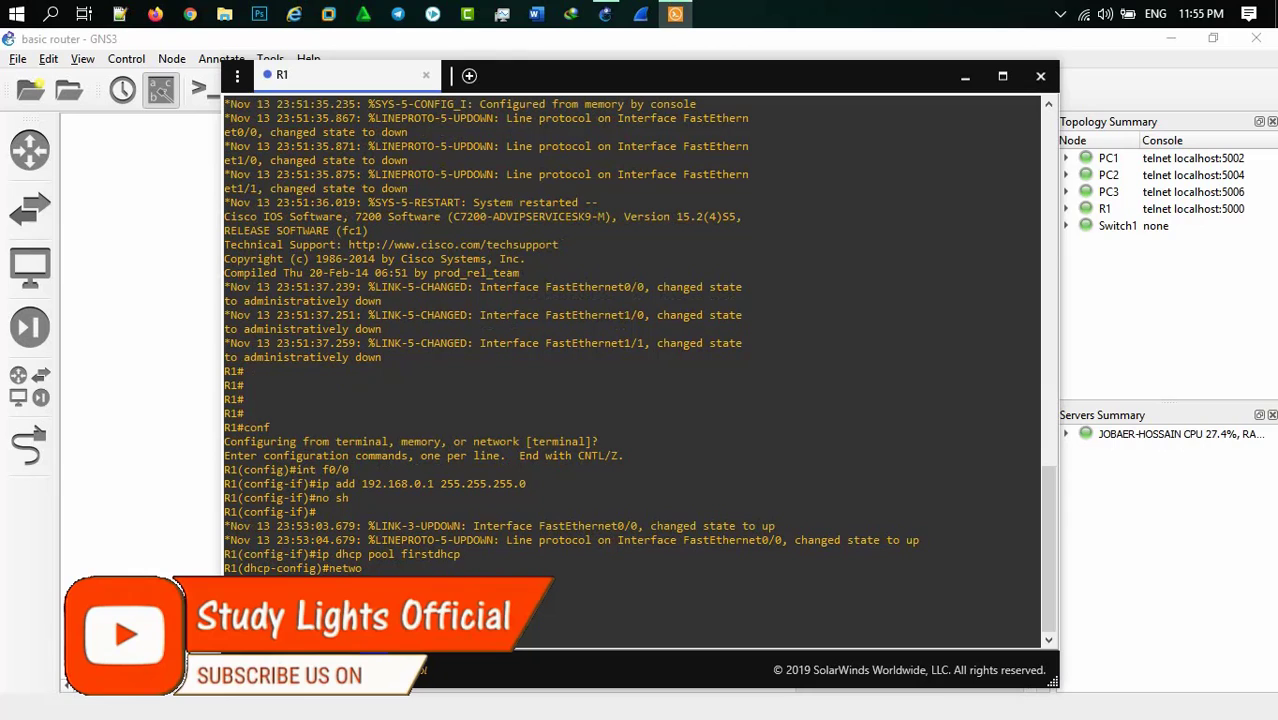
{"action": "key", "text": "Tab"}
{"action": "type", "text": "192.168.0.0 255.255.255.0"}
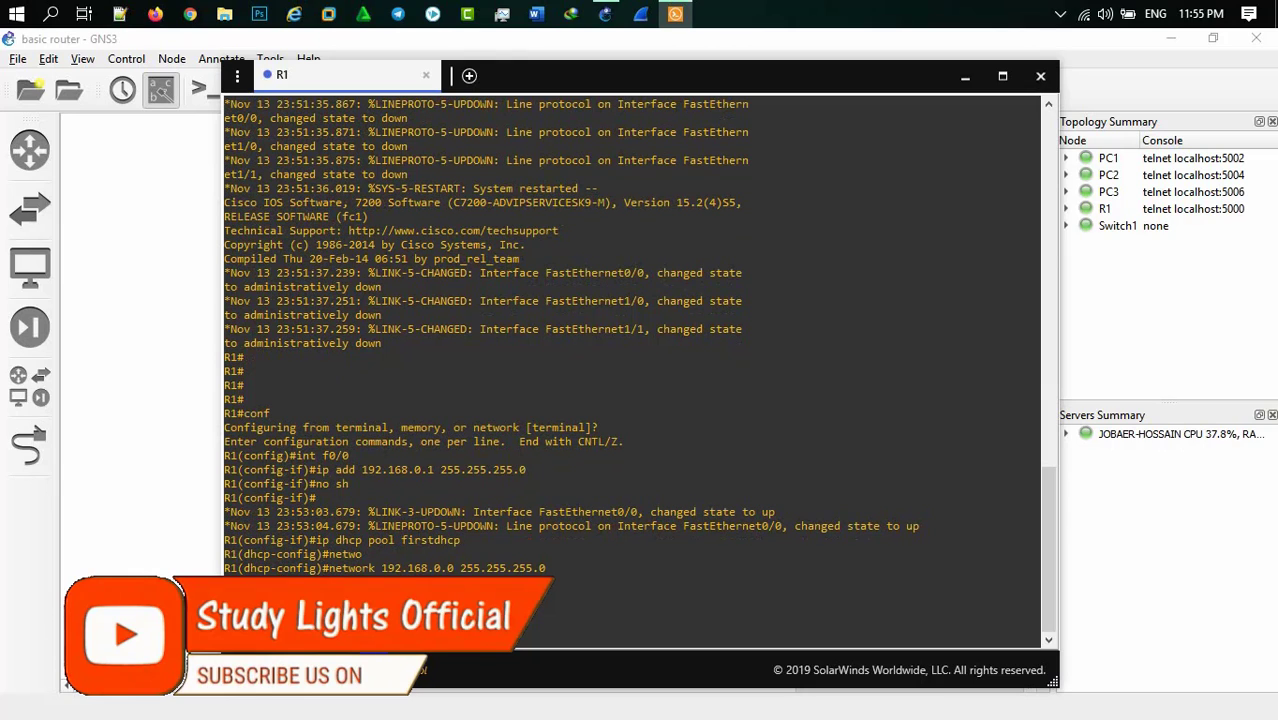
{"action": "key", "text": "Return"}
{"action": "type", "text": "defa"}
{"action": "key", "text": "Tab"}
{"action": "type", "text": "192.168.0.1"}
{"action": "key", "text": "Return"}
{"action": "type", "text": "dns 8.8.8.8"}
{"action": "key", "text": "Return"}
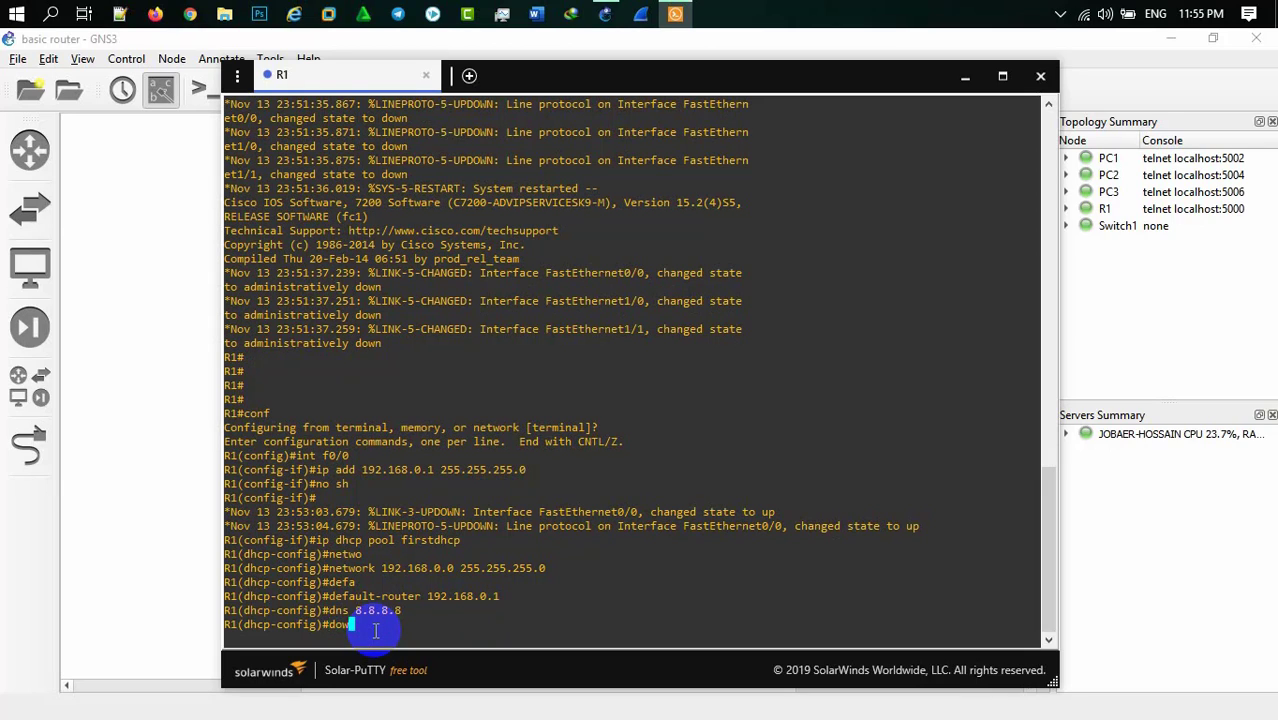
Save R1's running configuration with do wr and accept overwriting the previous NVRAM configuration
{"action": "type", "text": "dow"}
{"action": "key", "text": "BackSpace"}
{"action": "type", "text": "wr"}
{"action": "key", "text": "Return"}
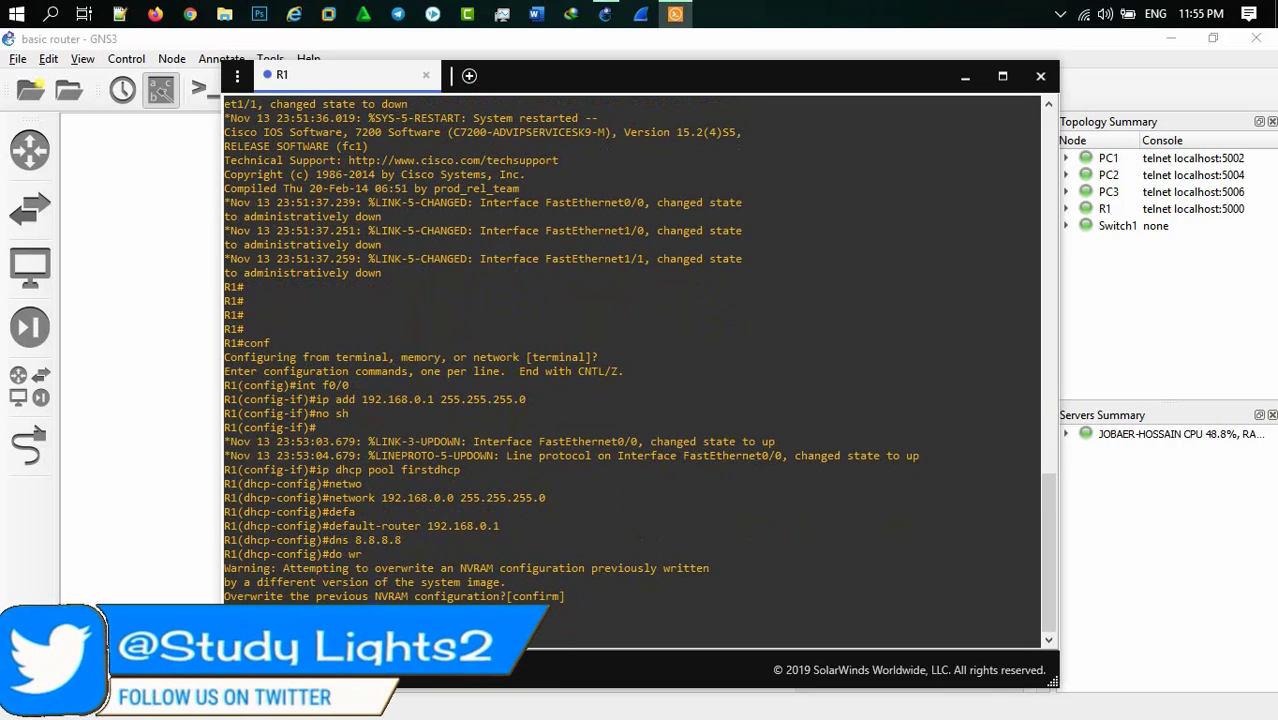
{"action": "key", "text": "Return"}
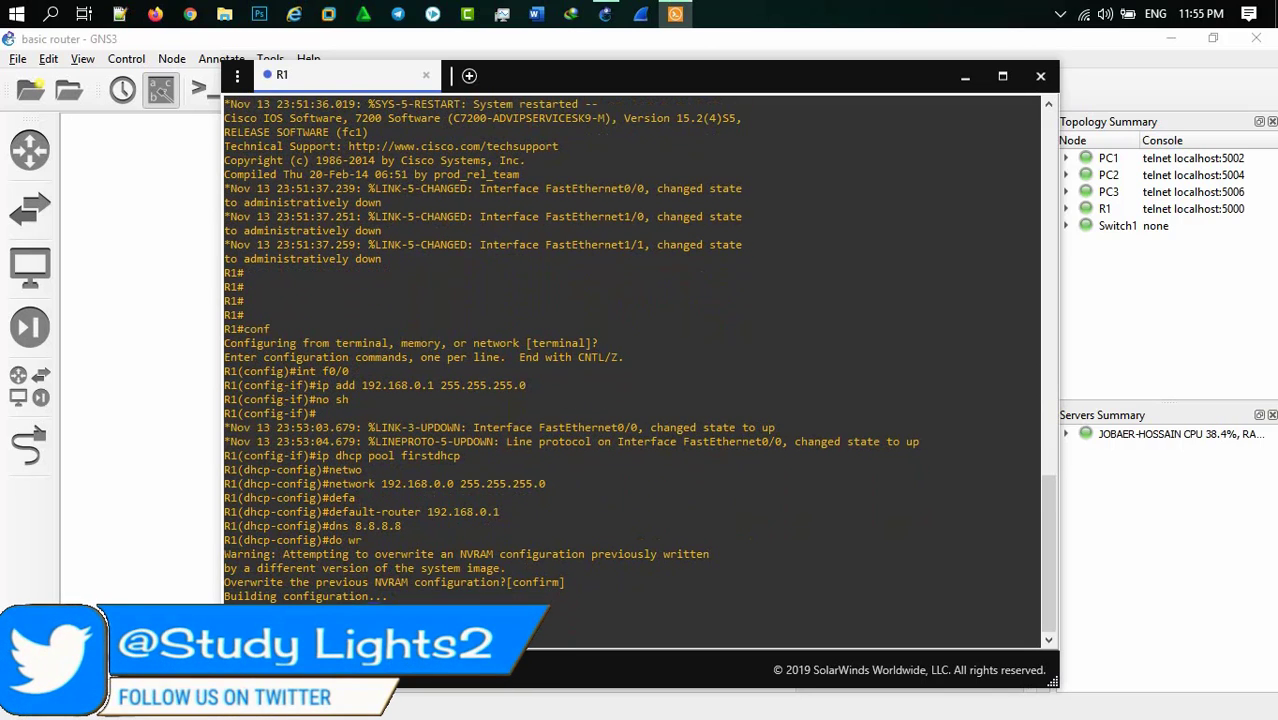
{"action": "left_click", "coordinate": [406, 598]}
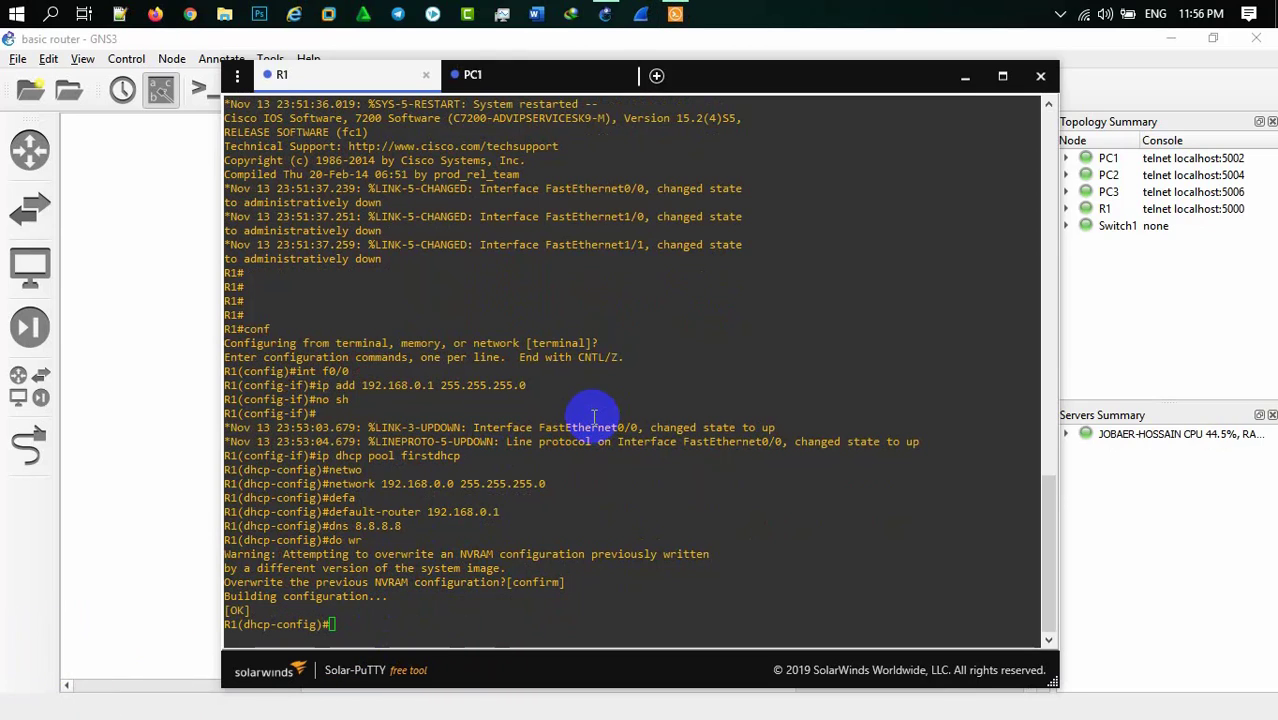
{"action": "left_click", "coordinate": [502, 80]}
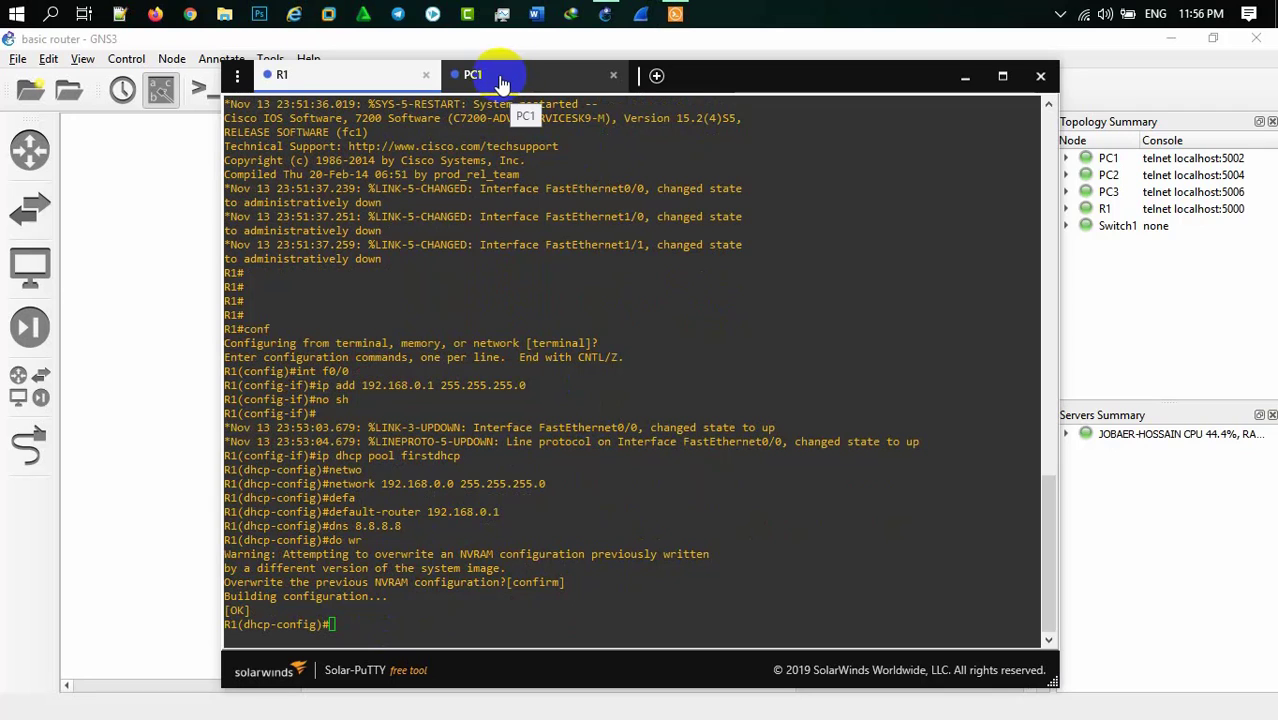
{"action": "left_click", "coordinate": [613, 75]}
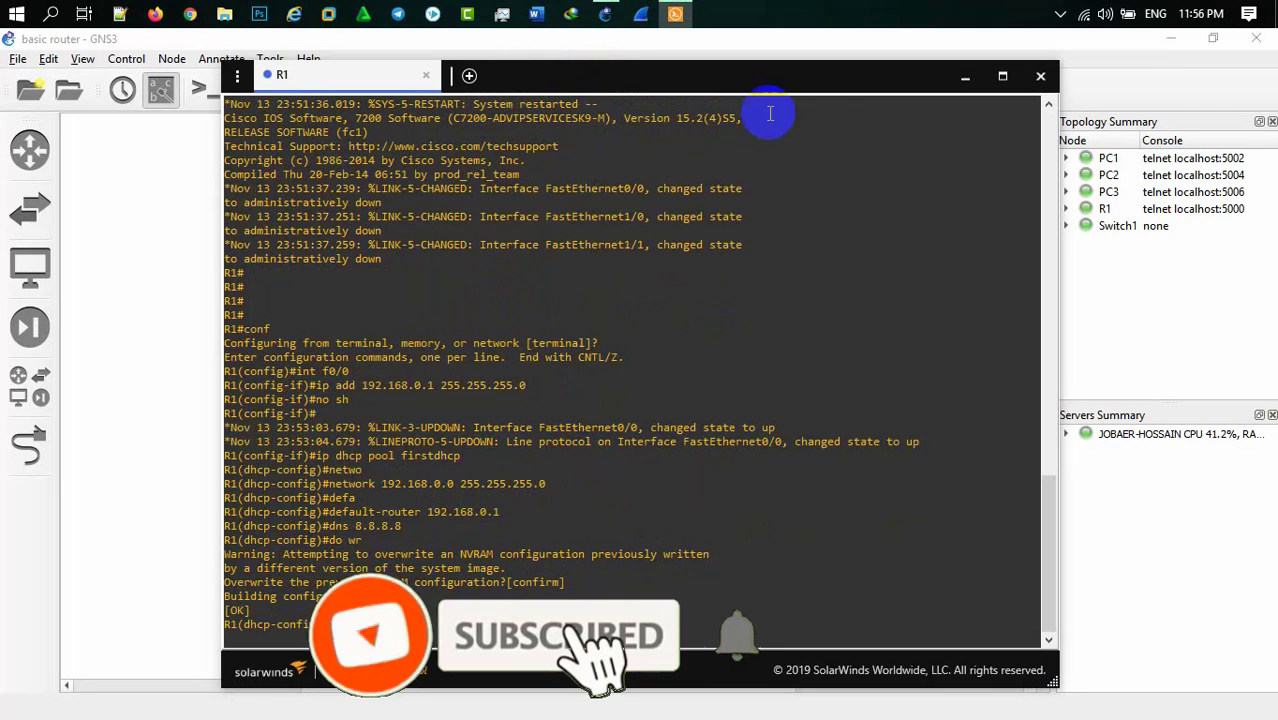
Request an IP address for PC1 from its console with ip dhcp and check the leased address and gateway
{"action": "left_click", "coordinate": [965, 77]}
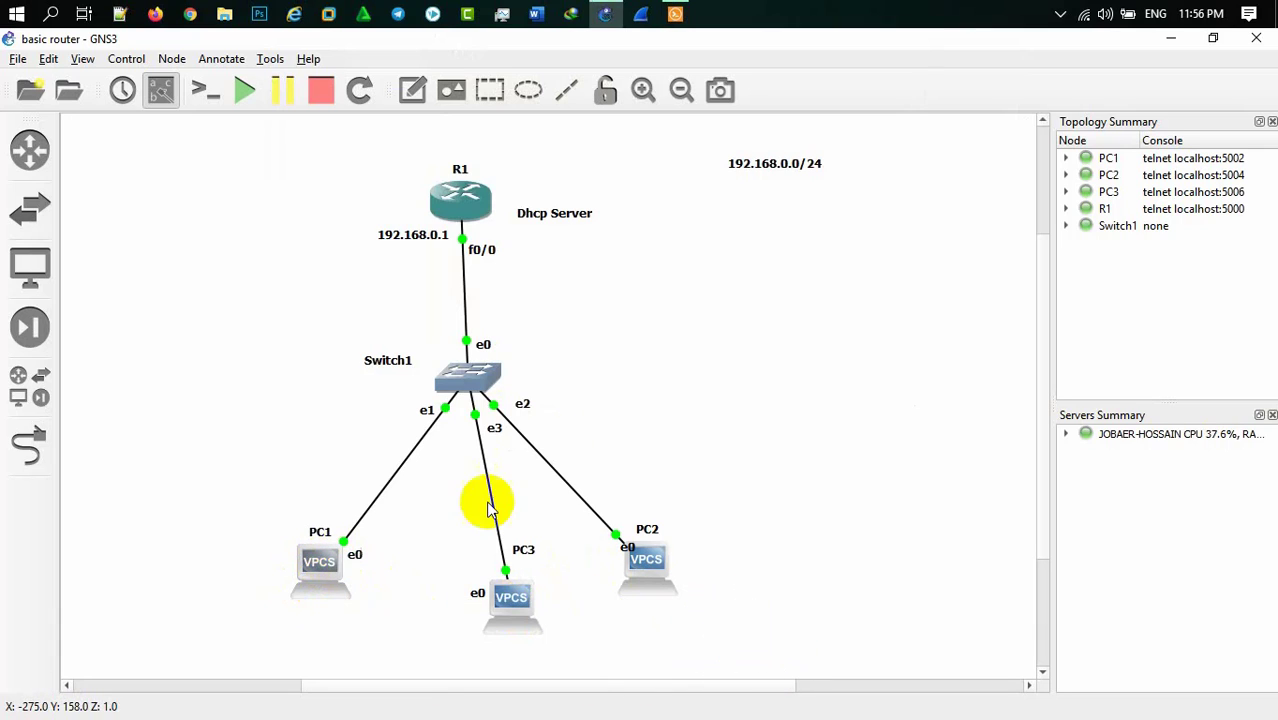
{"action": "double_click", "coordinate": [490, 292]}
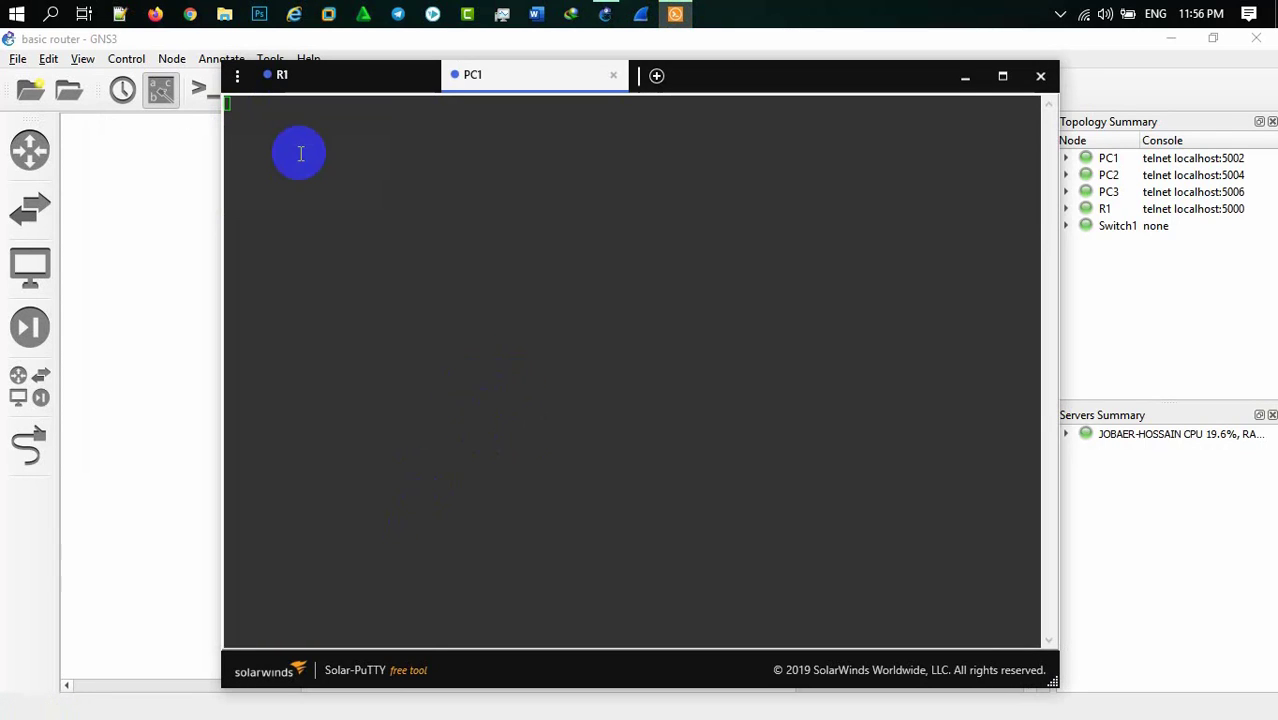
{"action": "key", "text": "Return"}
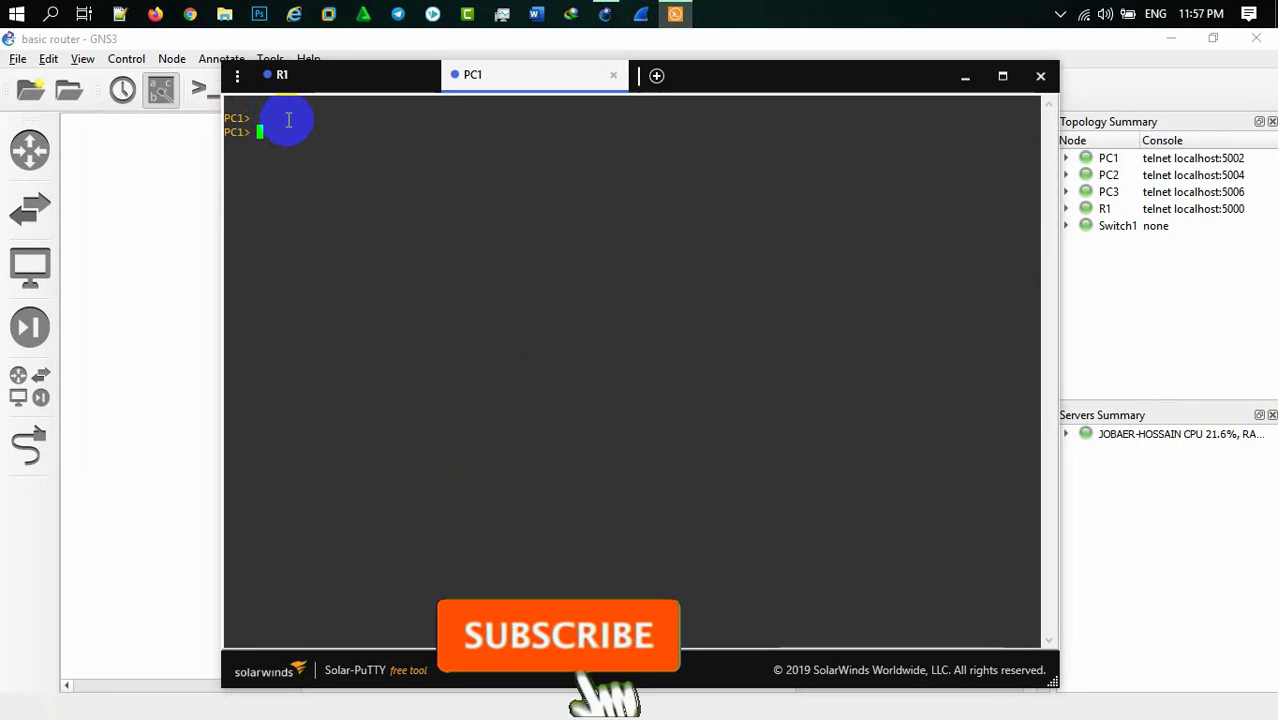
{"action": "type", "text": "ip"}
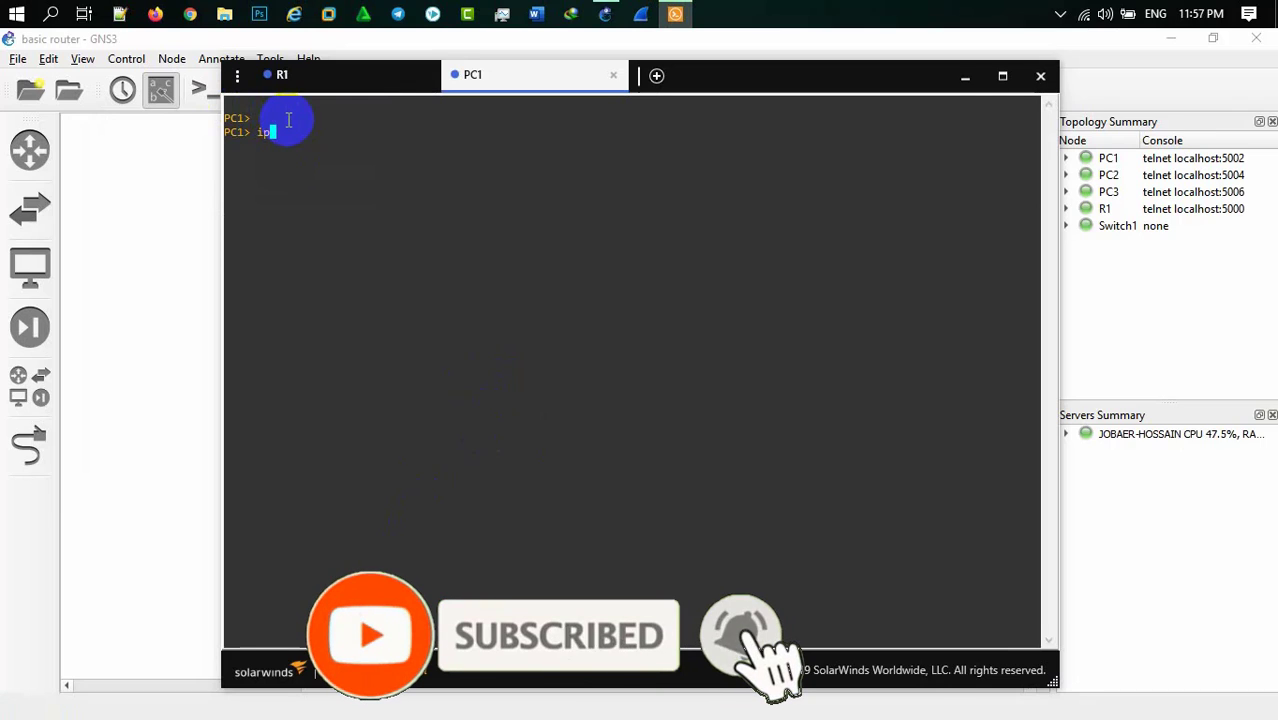
{"action": "type", "text": " dh"}
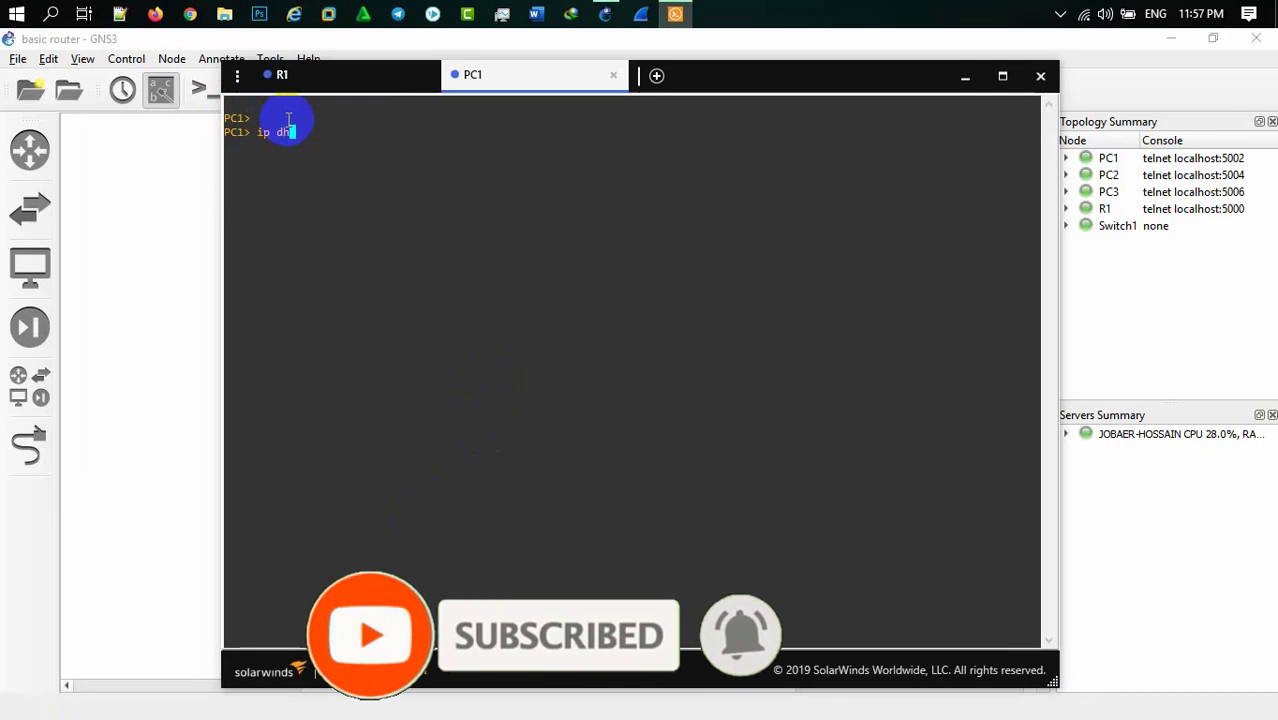
{"action": "type", "text": "cp"}
{"action": "key", "text": "Return"}
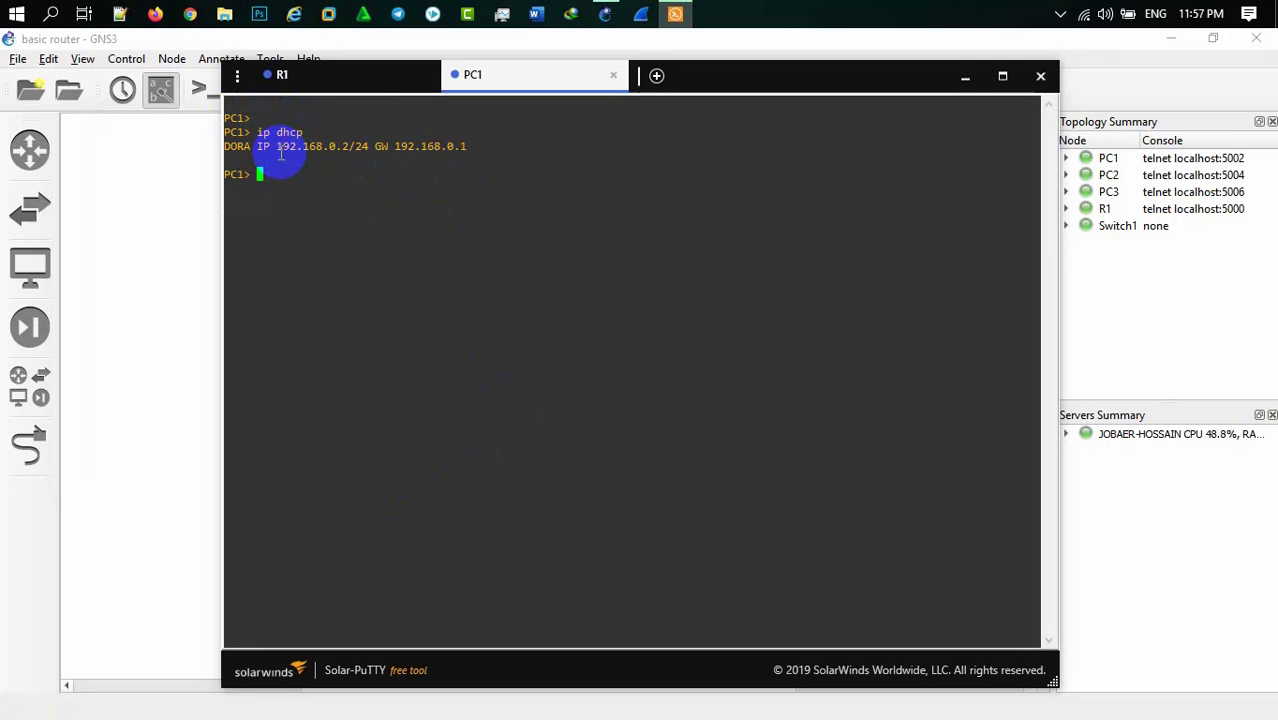
{"action": "triple_click", "coordinate": [466, 150]}
{"action": "left_click", "coordinate": [384, 157]}
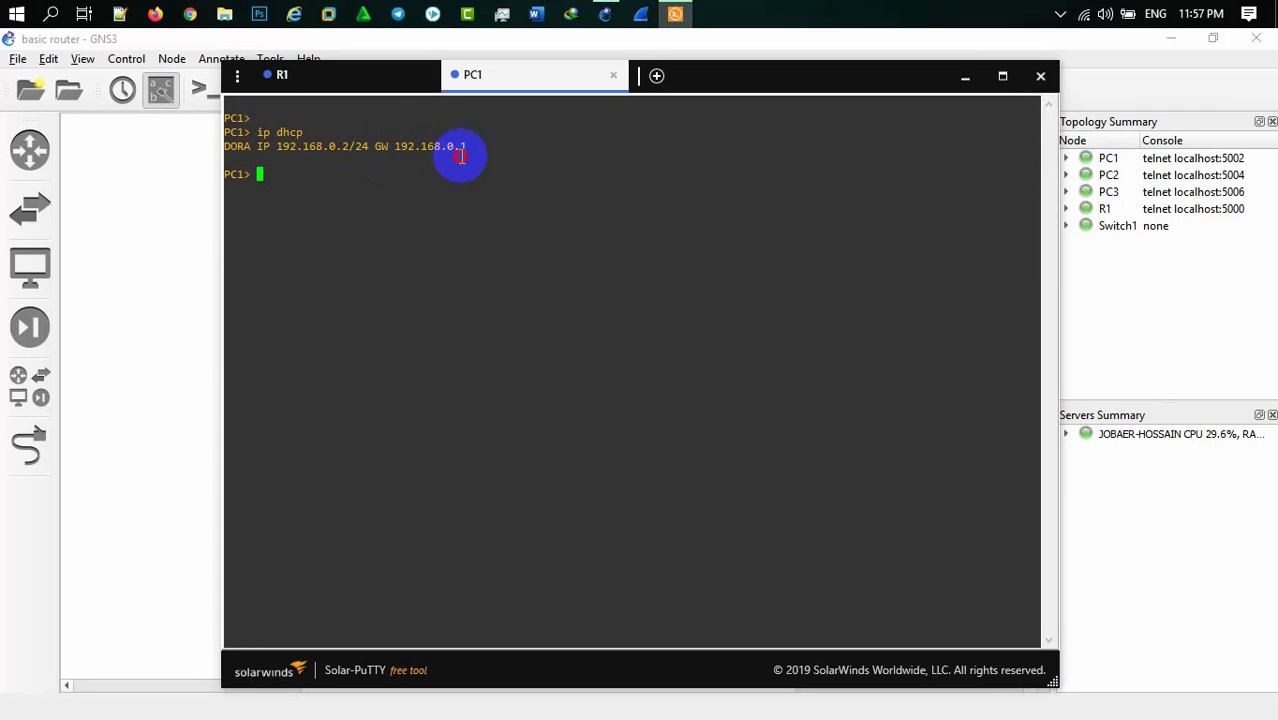
{"action": "left_click", "coordinate": [371, 149]}
{"action": "double_click", "coordinate": [294, 148]}
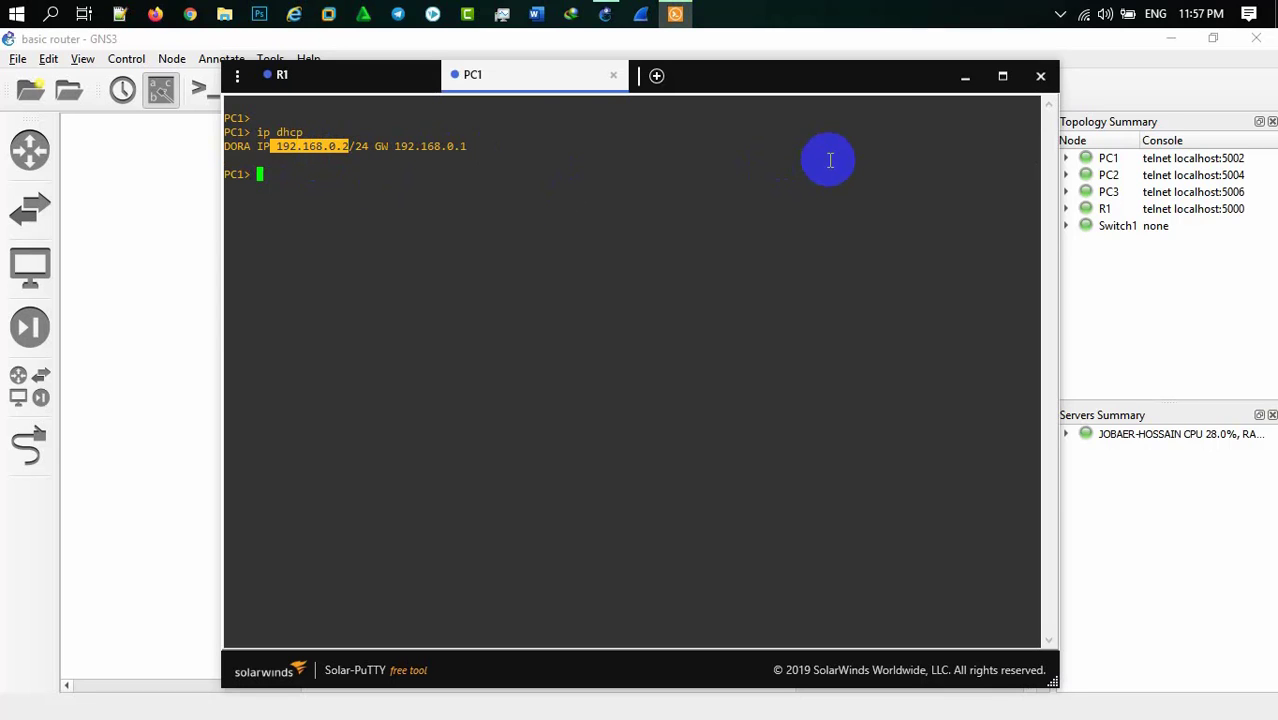
Open PC3's console and request an IP address for it with ip dhcp
{"action": "left_click", "coordinate": [964, 79]}
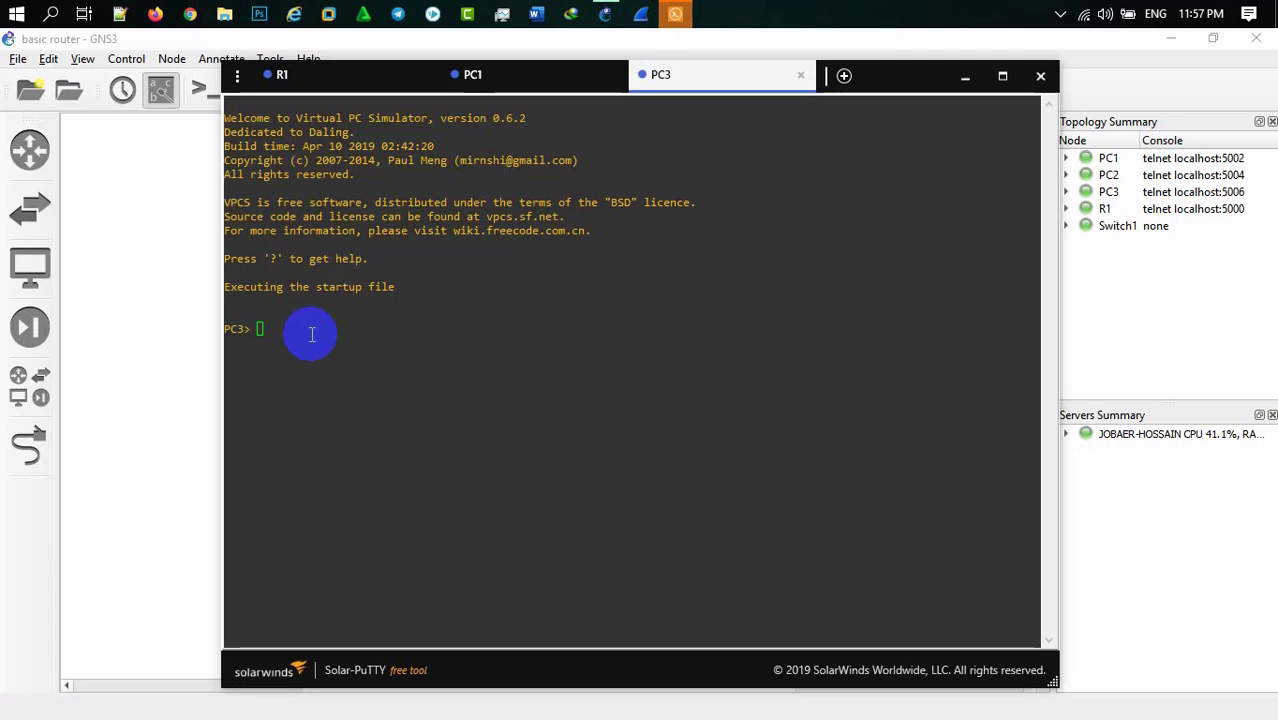
{"action": "left_click", "coordinate": [300, 330]}
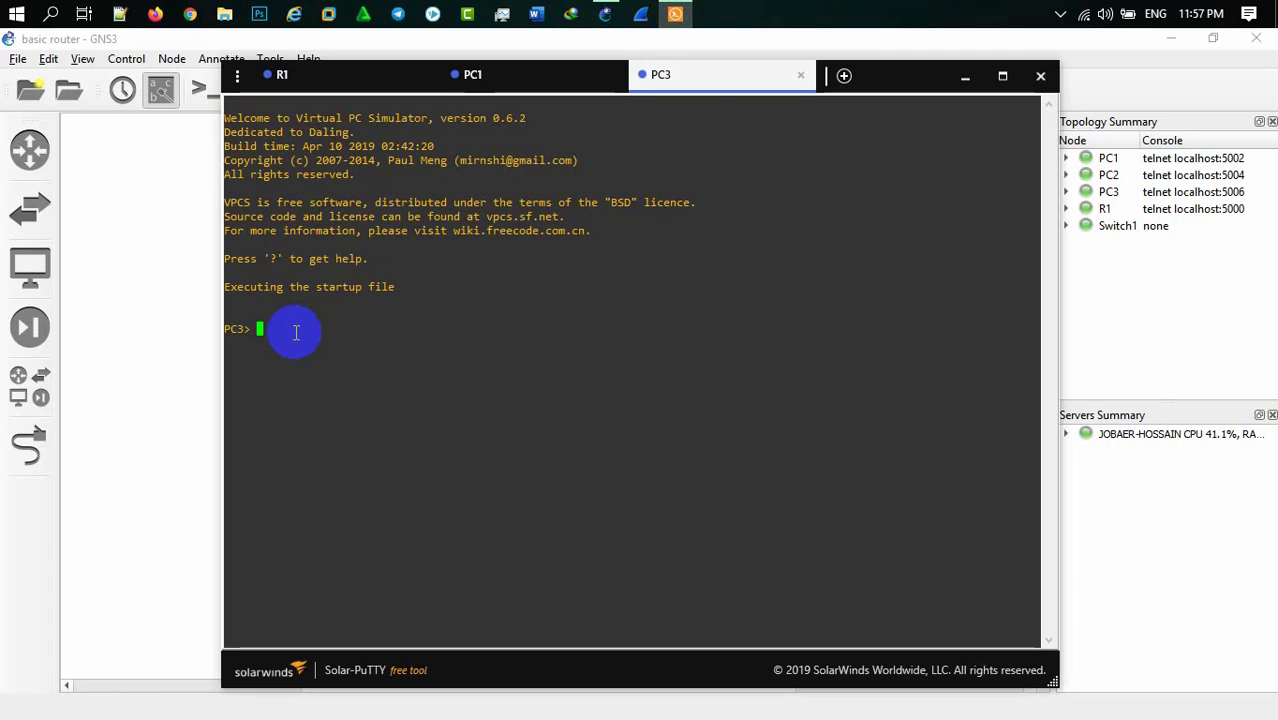
{"action": "type", "text": "i"}
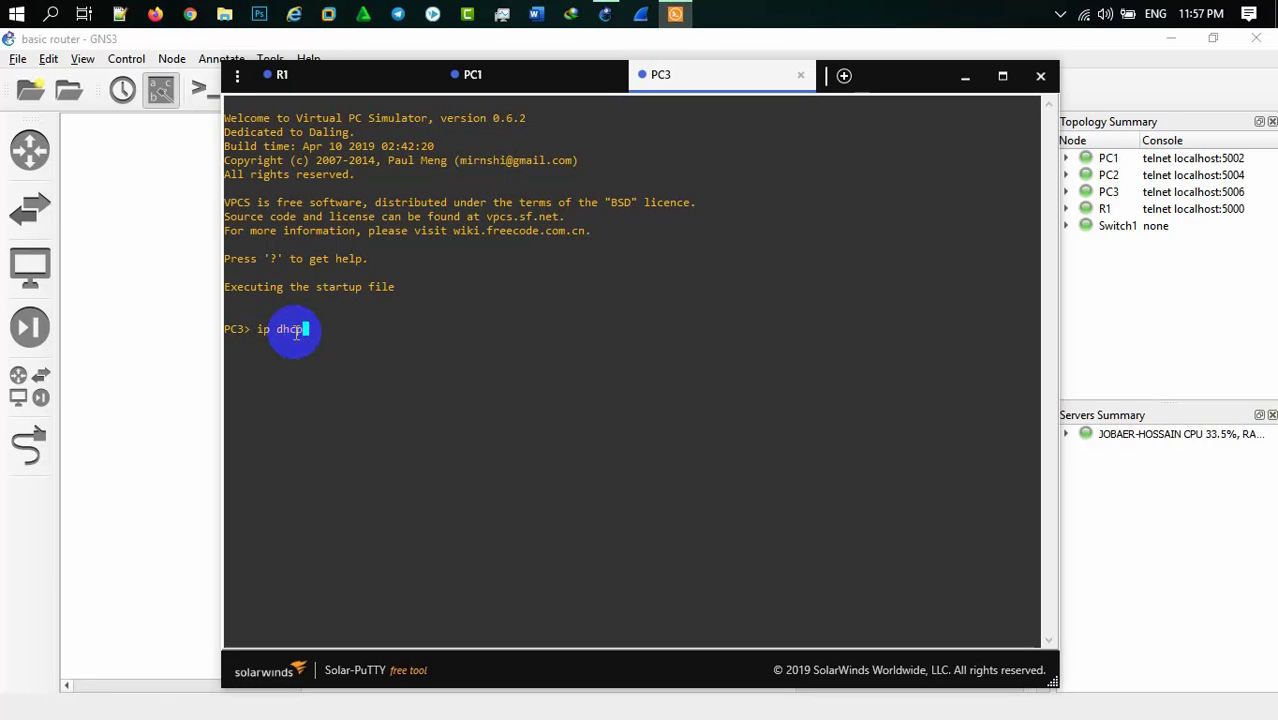
{"action": "type", "text": "p dhcp"}
{"action": "key", "text": "Return"}
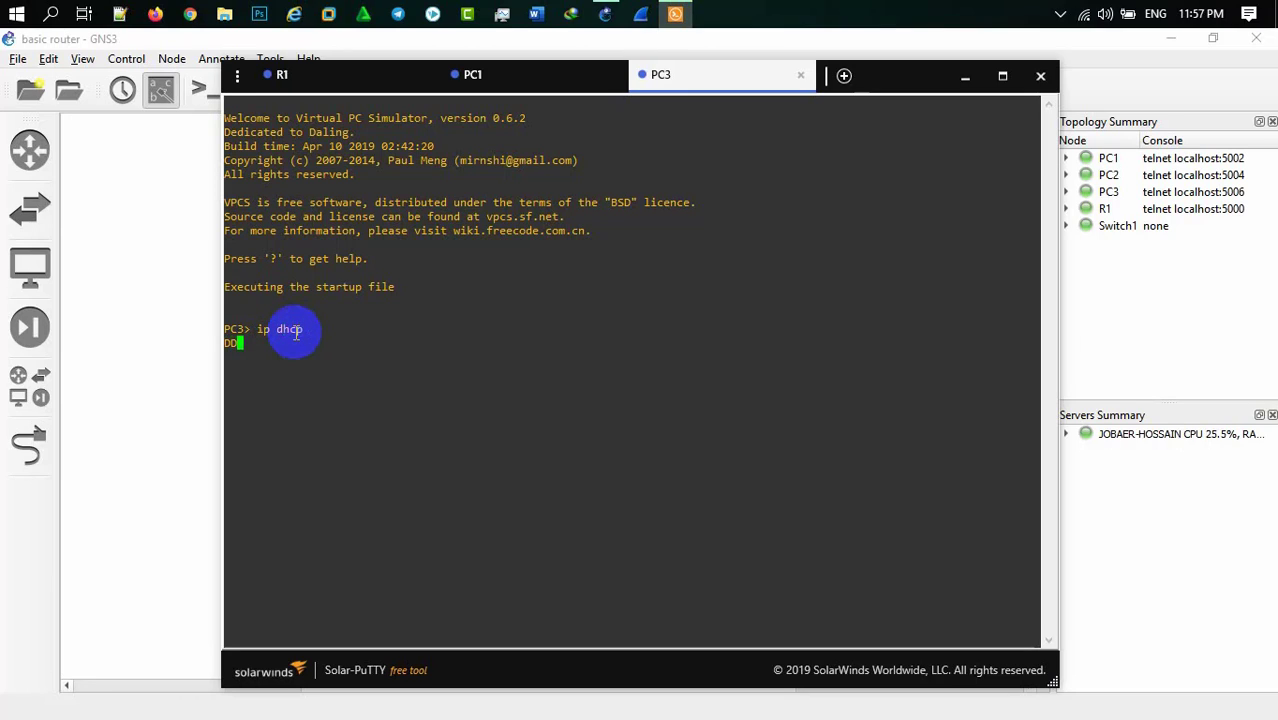